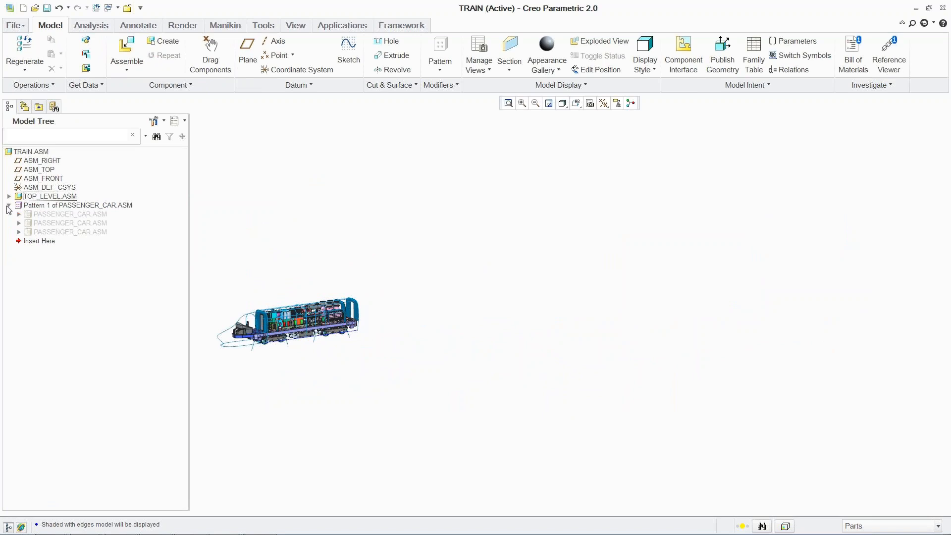
# - Select all three hidden PASSENGER_CAR.ASM instances in the pattern and make them visible in the train assembly
pyautogui.click(50, 215)
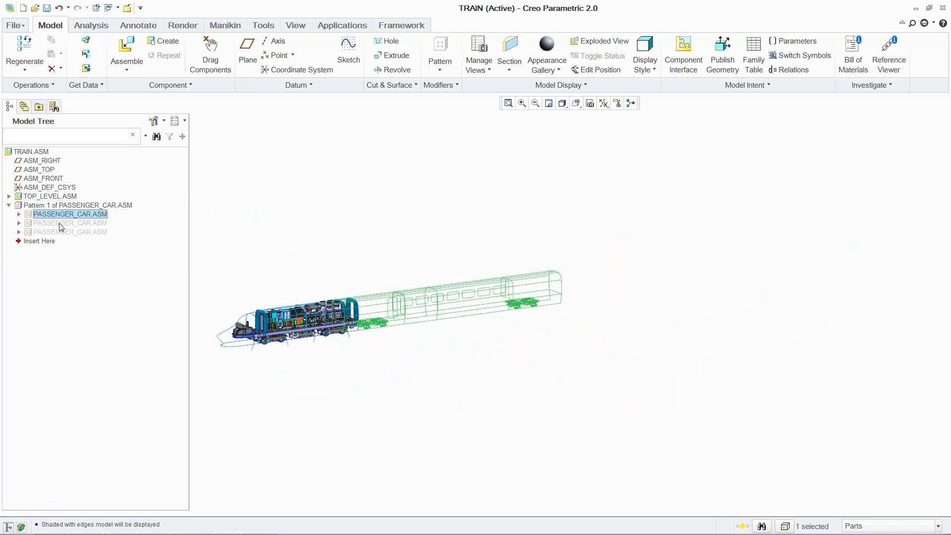
pyautogui.keyDown('ctrl'); pyautogui.click(61, 223); pyautogui.keyUp('ctrl')
pyautogui.keyDown('ctrl'); pyautogui.click(62, 232); pyautogui.keyUp('ctrl')
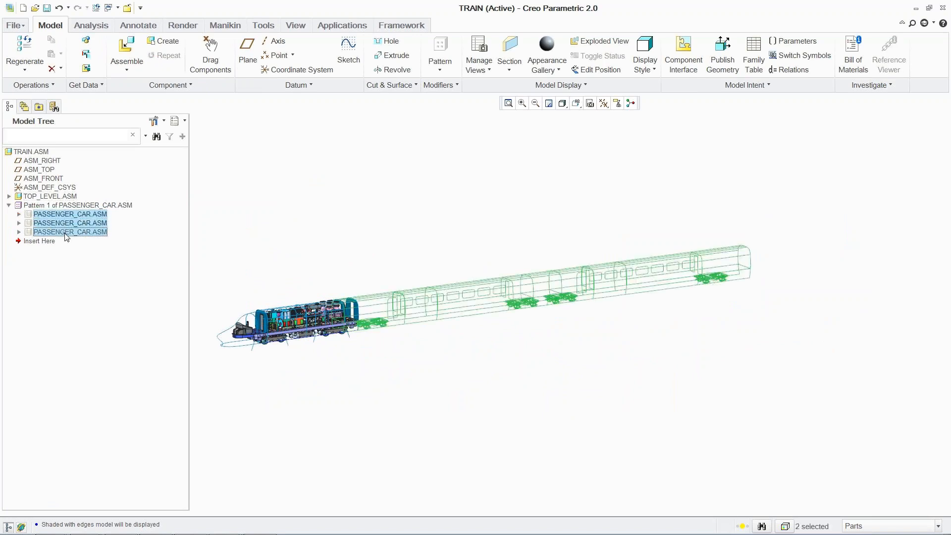
pyautogui.click(256, 255)
pyautogui.press('0')
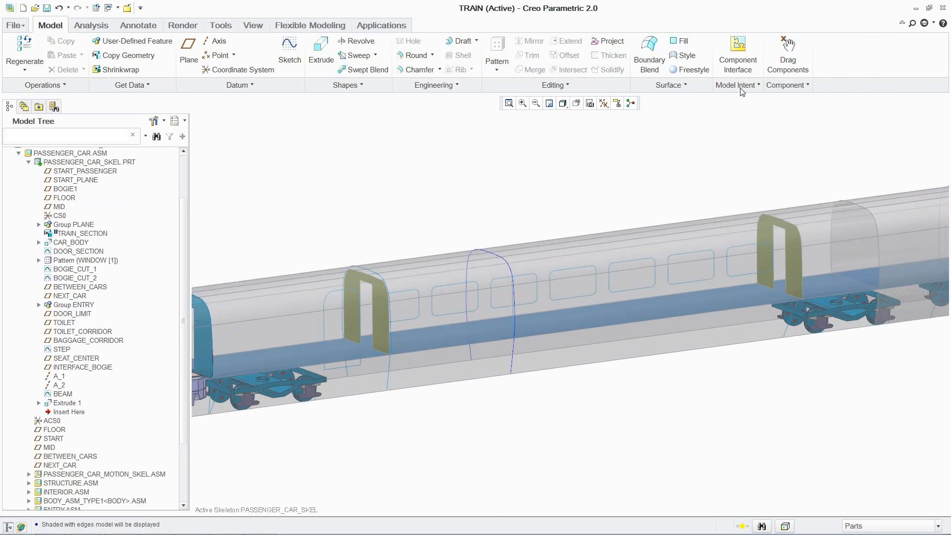
# - Start a Publish Geometry feature in the passenger car skeleton and add the blue floor quilt F47 as its surface set
pyautogui.click(737, 85)
pyautogui.click(747, 98)
pyautogui.click(786, 149)
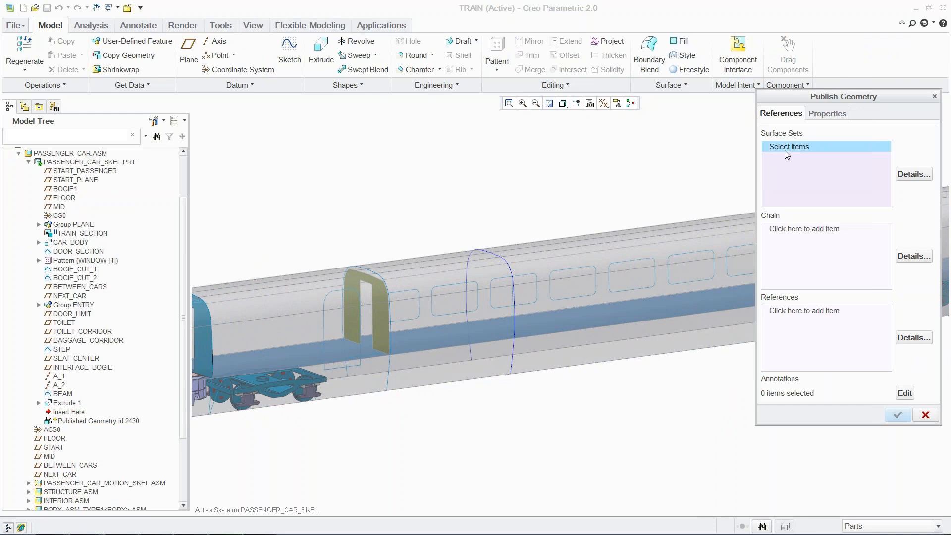
pyautogui.click(785, 150)
pyautogui.rightClick(649, 372)
pyautogui.click(665, 391)
pyautogui.click(627, 312)
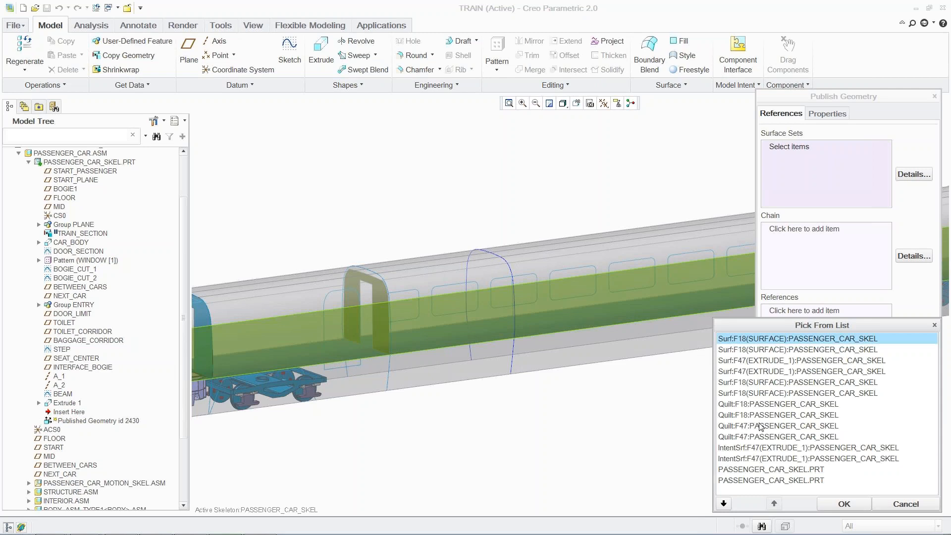
pyautogui.click(763, 436)
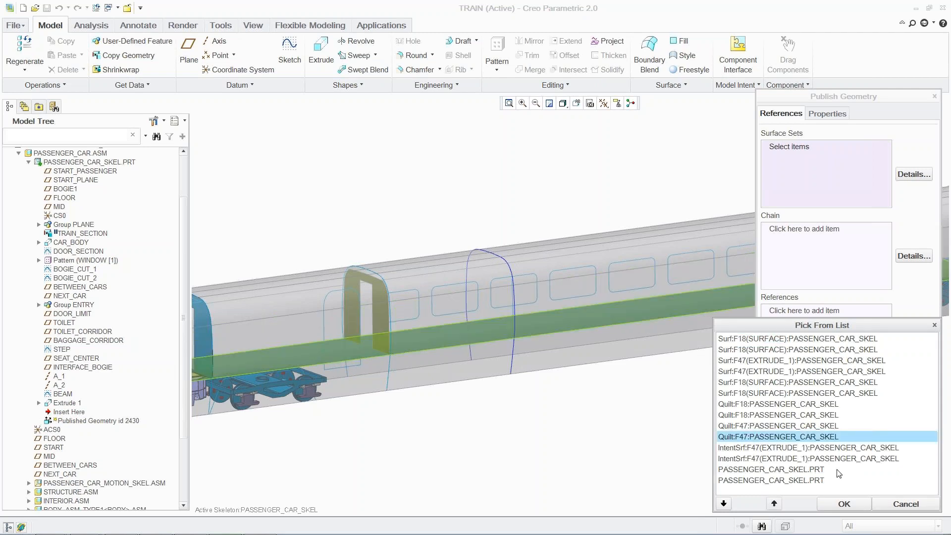
pyautogui.click(850, 503)
# - Add the first window outline and the arched section curve at the first partition wall as chains of the published geometry
pyautogui.click(813, 232)
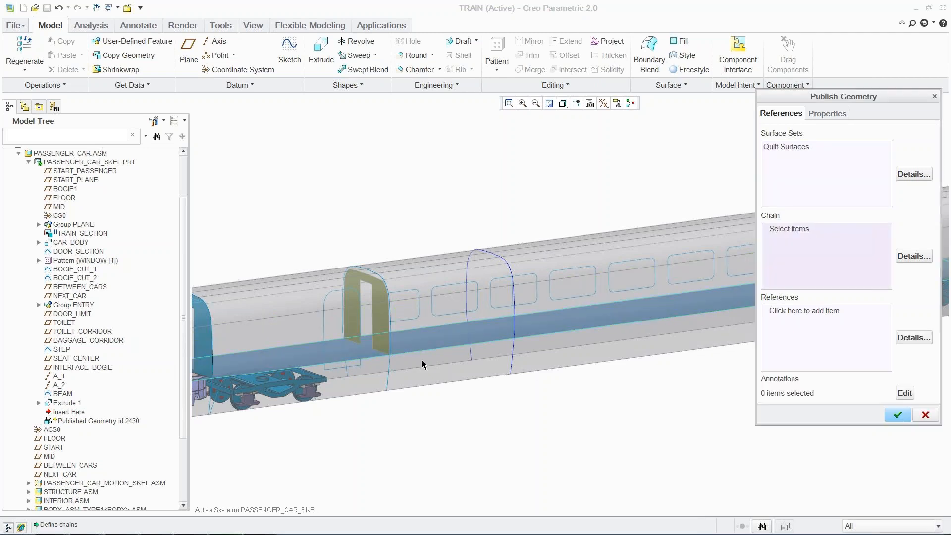
pyautogui.click(407, 321)
pyautogui.click(388, 386)
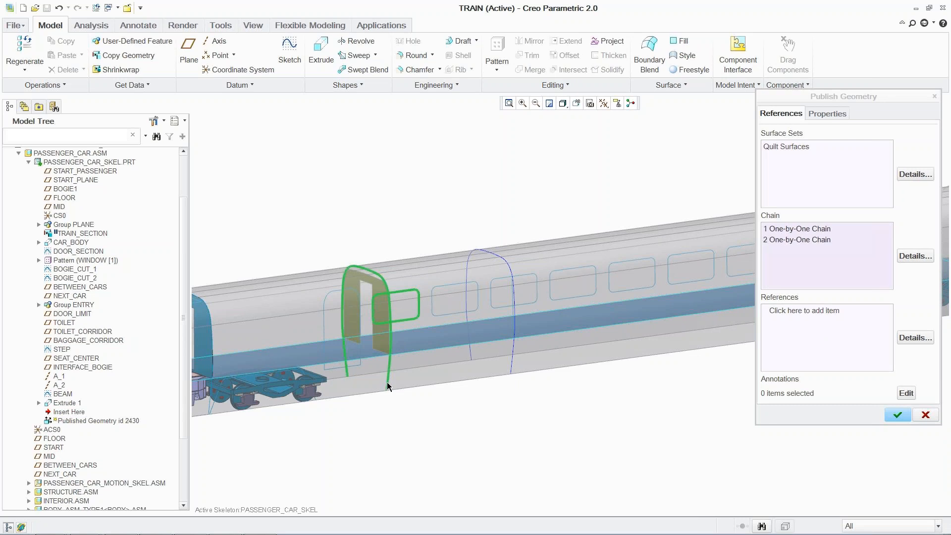
# - Name the published geometry For_Structure and complete the feature
pyautogui.click(825, 116)
pyautogui.doubleClick(818, 134)
pyautogui.write('For_Structure')
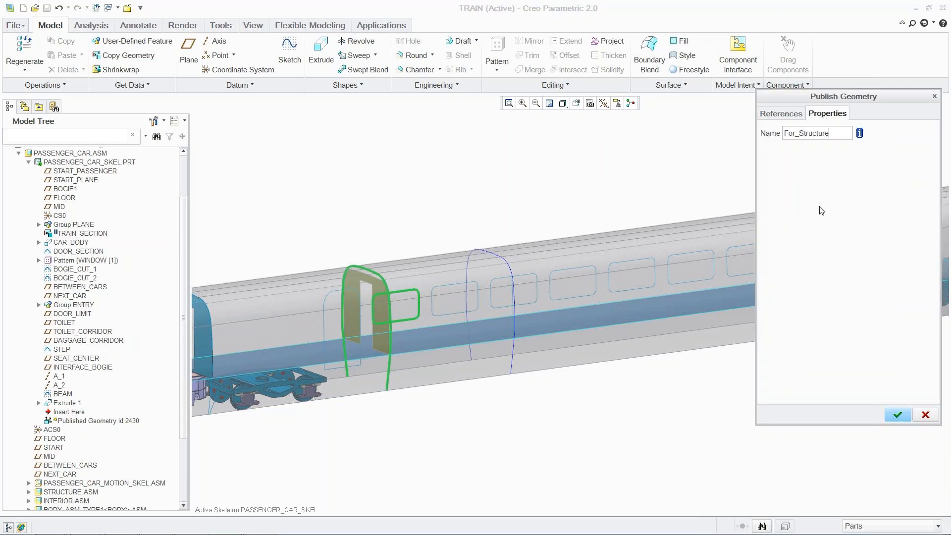
pyautogui.click(899, 415)
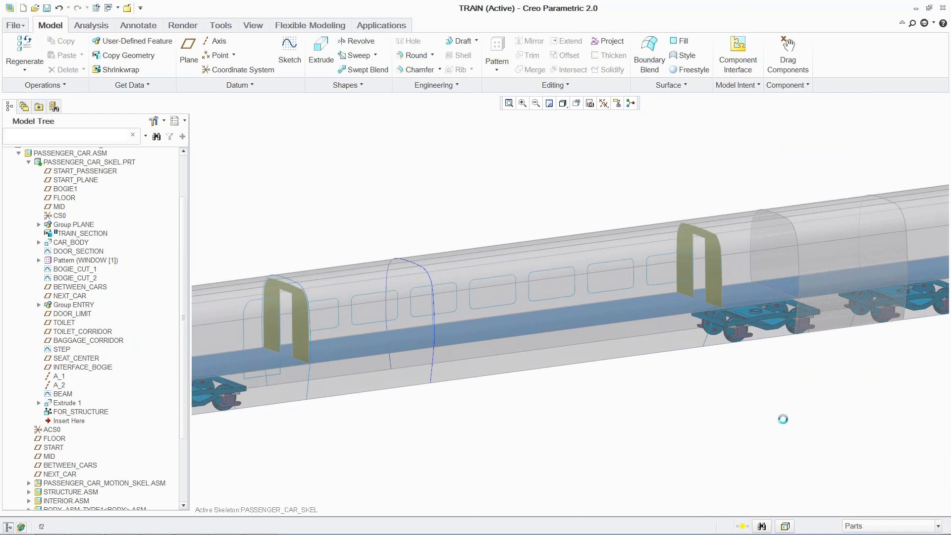
# - Start a second Publish Geometry feature in the passenger car skeleton and add the F36 partition wall quilts as surface sets
pyautogui.click(745, 85)
pyautogui.click(749, 100)
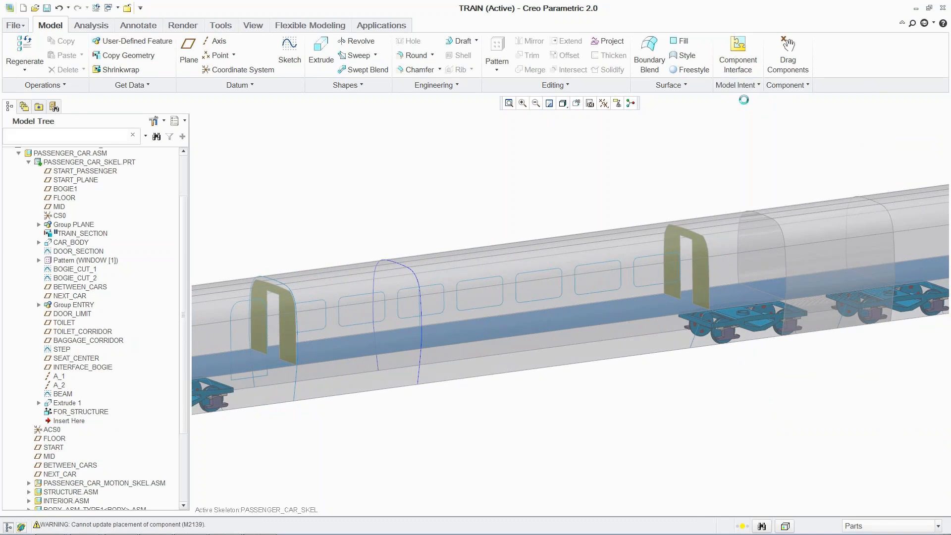
pyautogui.rightClick(704, 272)
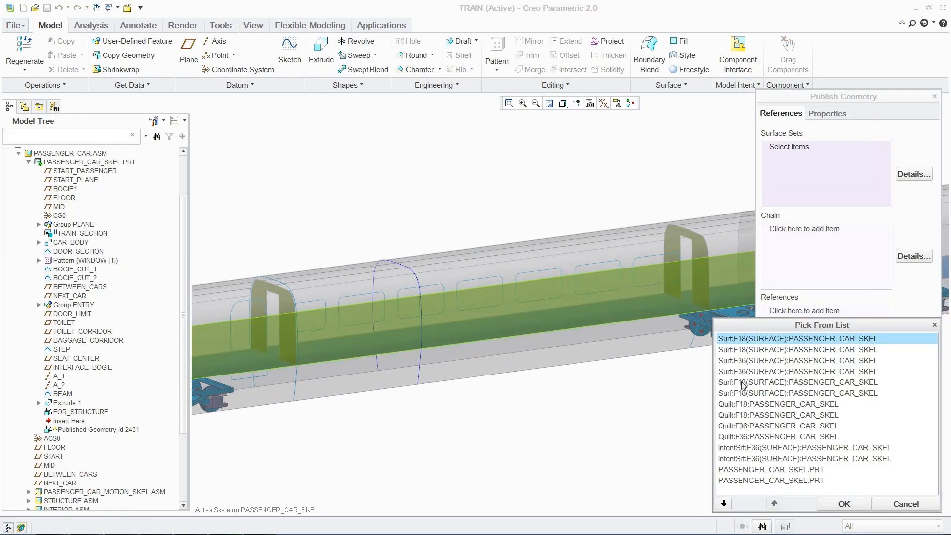
pyautogui.click(758, 436)
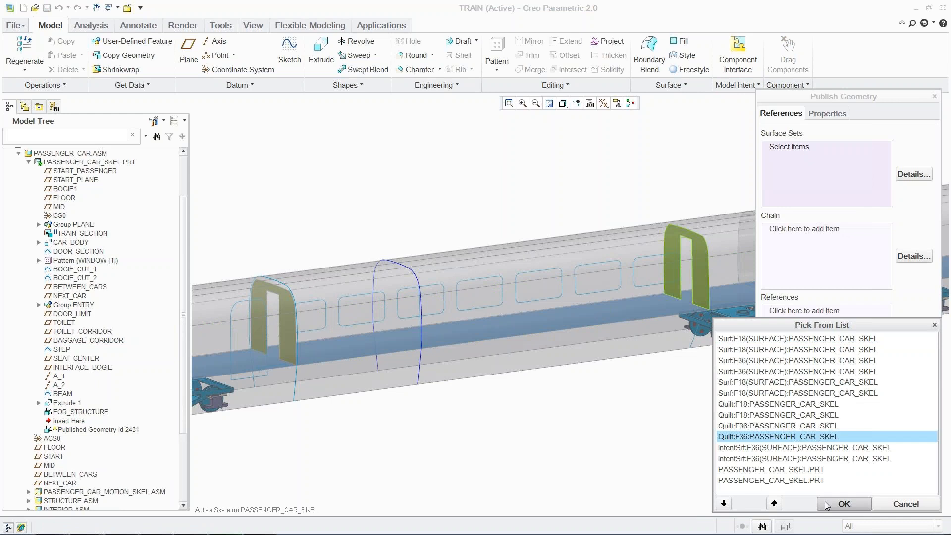
pyautogui.click(826, 505)
pyautogui.click(838, 505)
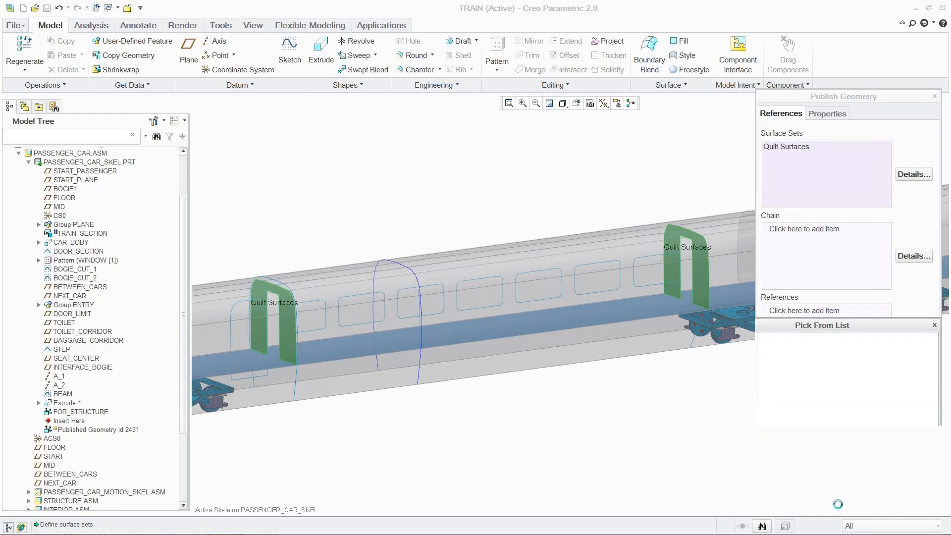
# - Add the first window outline and the adjacent arched section curve as chains of the second published geometry
pyautogui.click(803, 233)
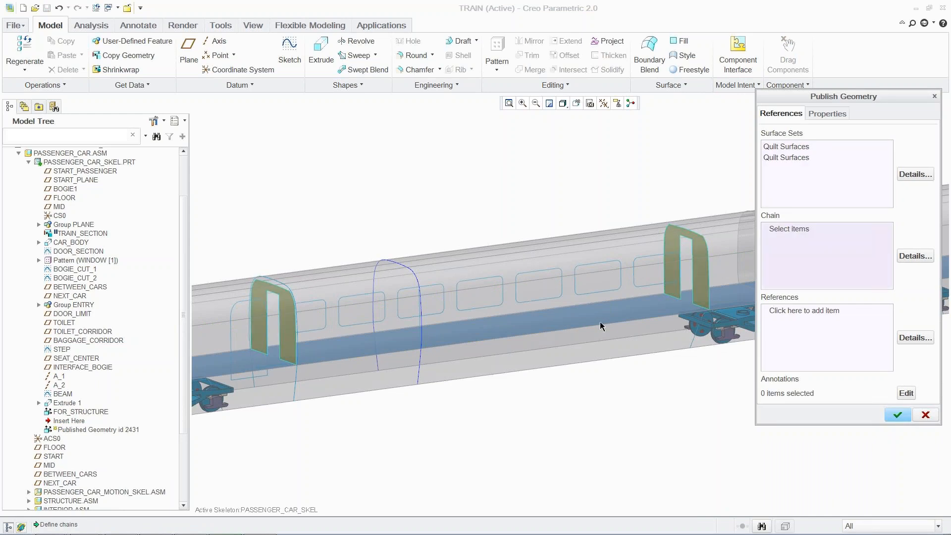
pyautogui.click(320, 331)
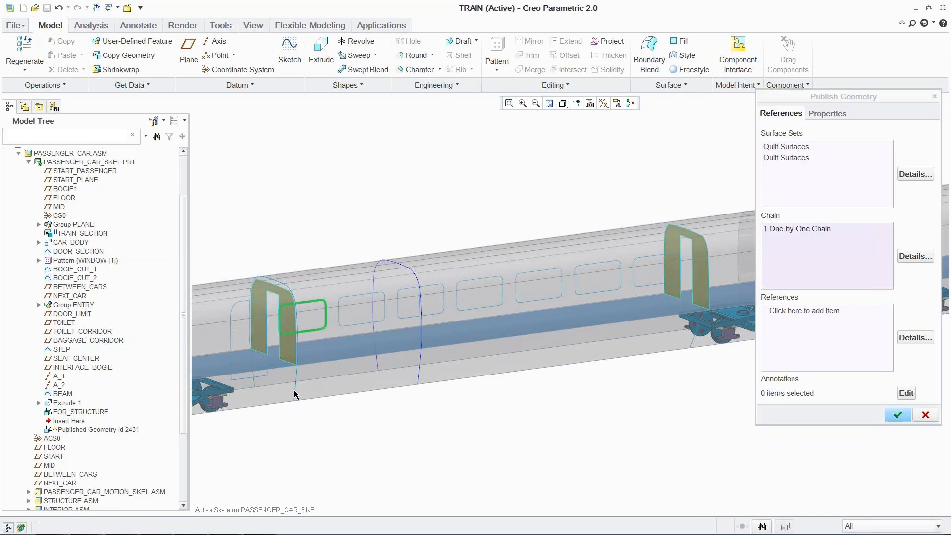
pyautogui.keyDown('ctrl'); pyautogui.click(295, 394); pyautogui.keyUp('ctrl')
# - Name the second published geometry For_Interior and complete the feature
pyautogui.click(828, 113)
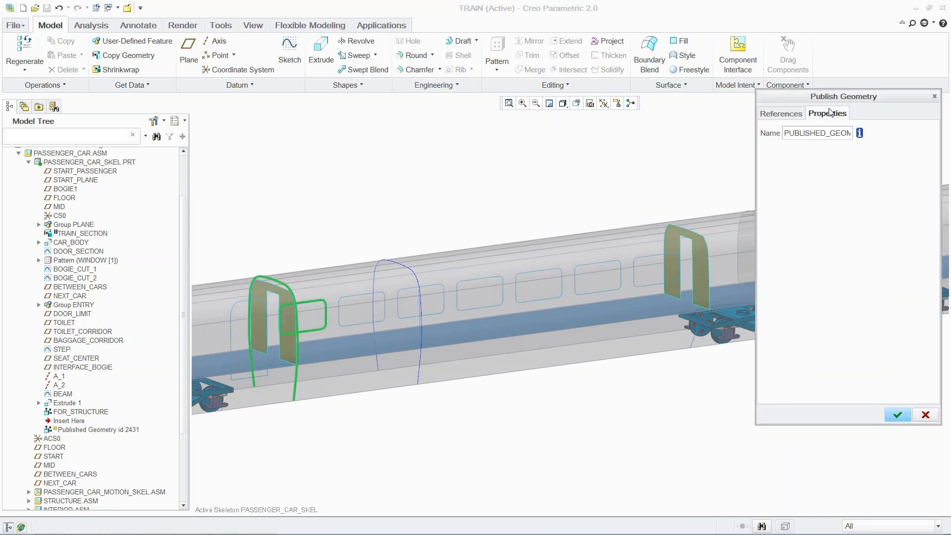
pyautogui.doubleClick(822, 132)
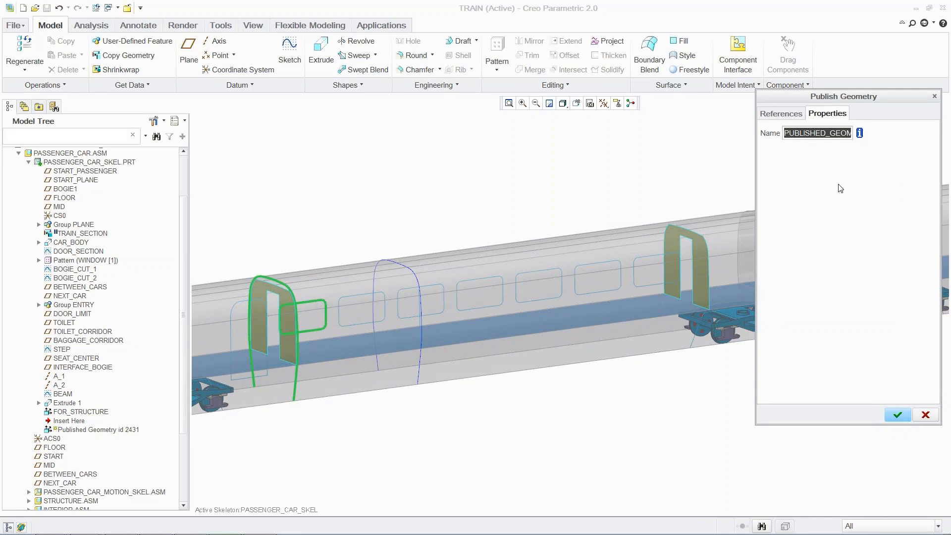
pyautogui.press('BackSpace')
pyautogui.write('For_Interior')
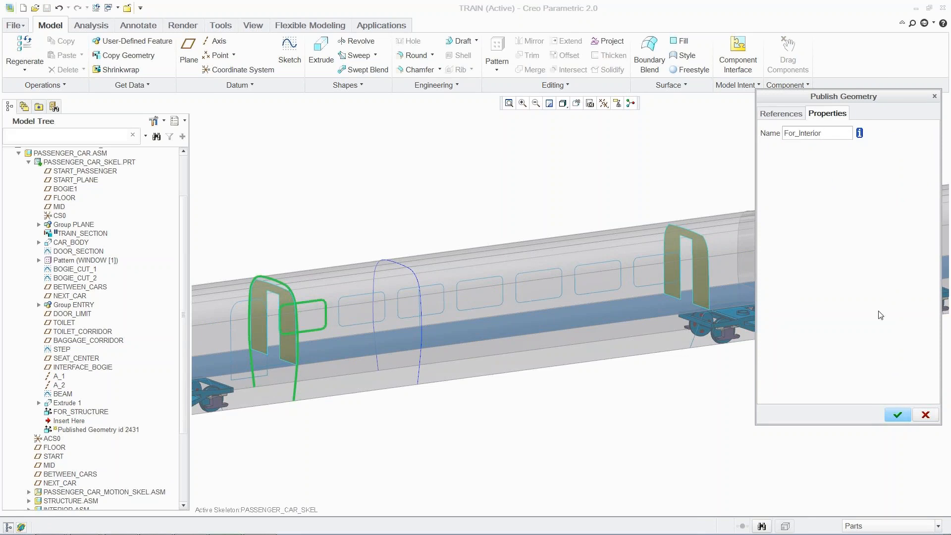
pyautogui.click(897, 414)
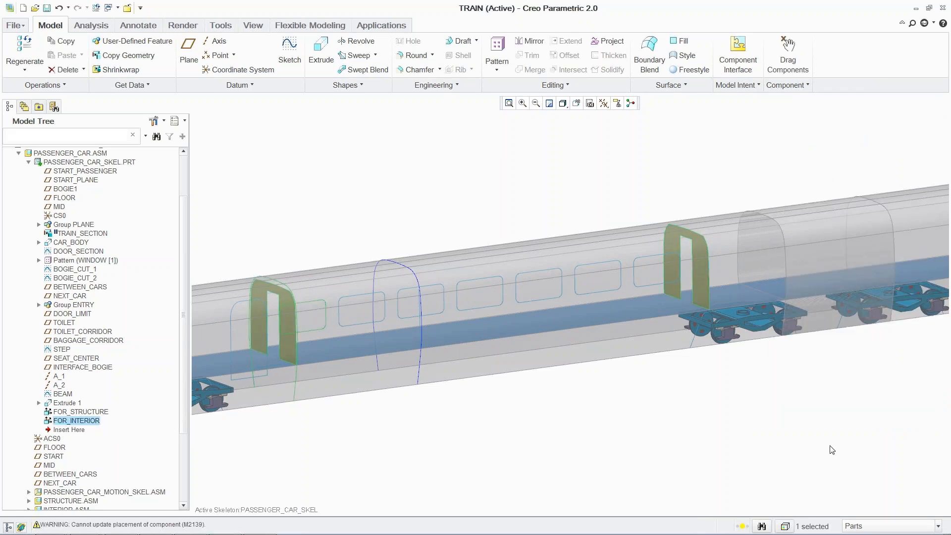
pyautogui.click(741, 434)
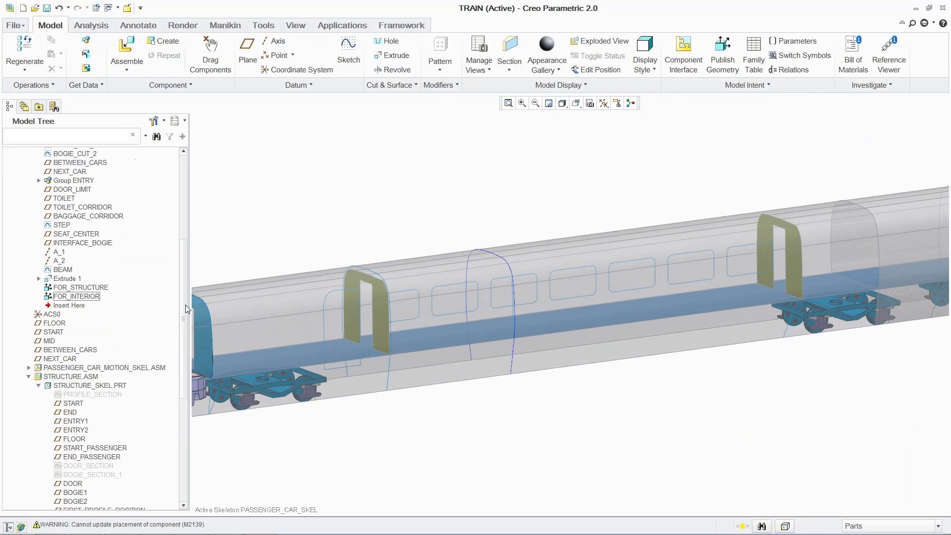
# - Copy the FOR_STRUCTURE published geometry into STRUCTURE_SKEL.PRT with Copy Geometry, then reactivate the train assembly
pyautogui.moveTo(186, 305); pyautogui.dragTo(179, 363)
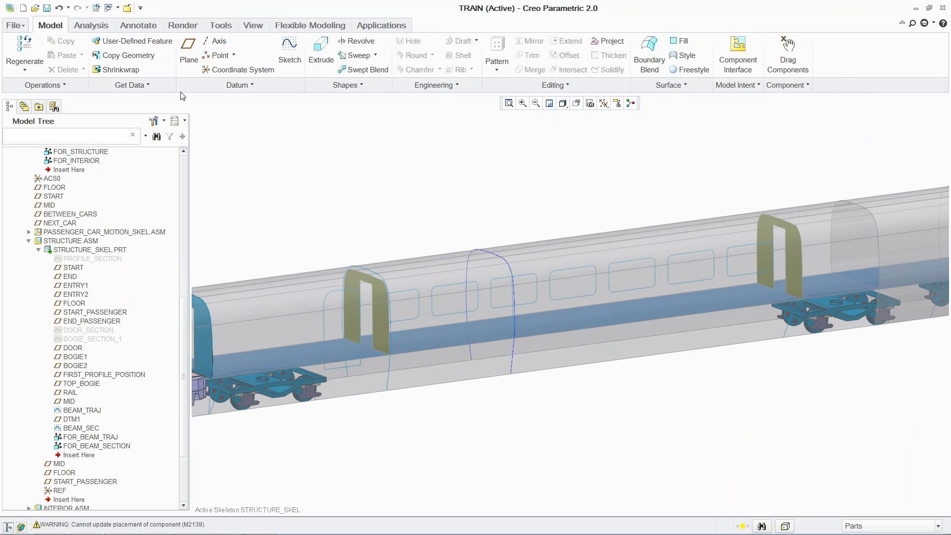
pyautogui.click(129, 55)
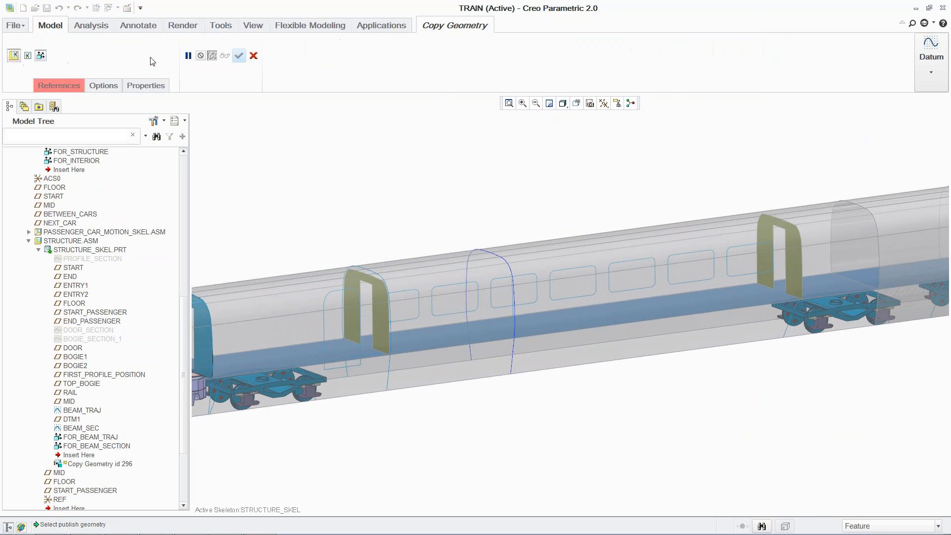
pyautogui.click(101, 153)
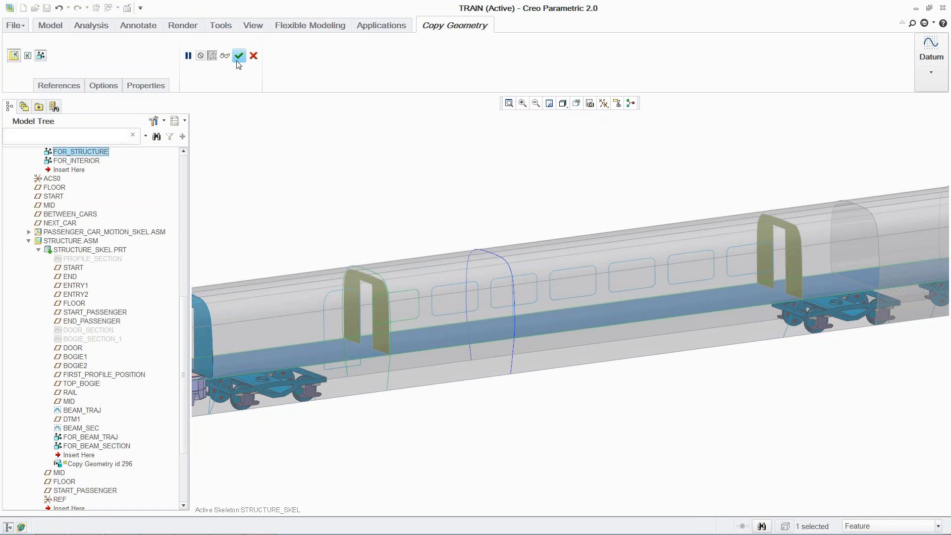
pyautogui.click(239, 56)
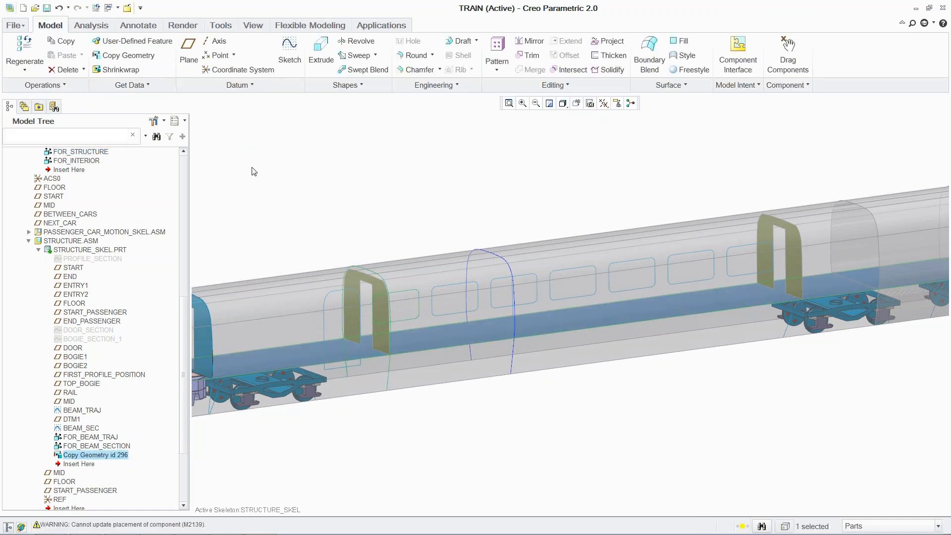
pyautogui.click(209, 229)
pyautogui.hotkey('ctrl', 'a')
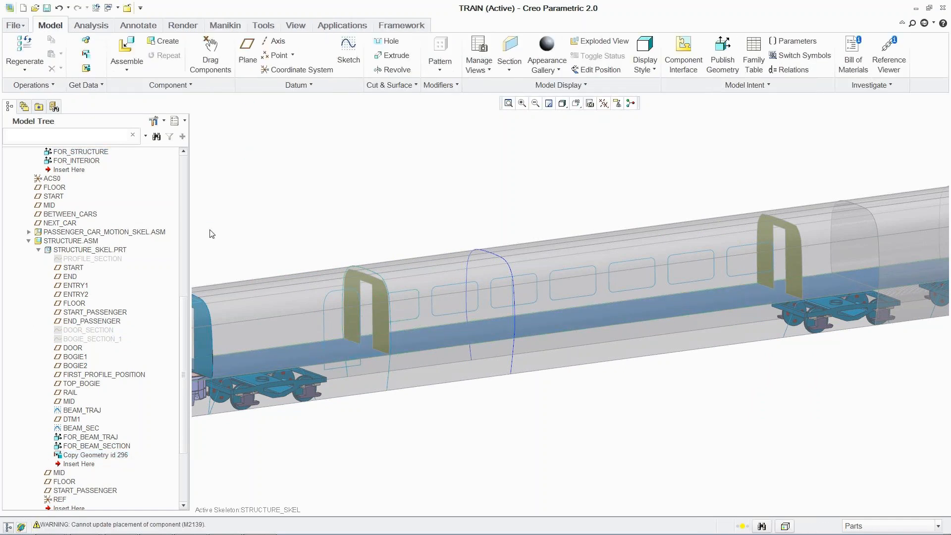
# - Activate INTERIOR_SKEL.PRT within INTERIOR.ASM and copy the FOR_INTERIOR published geometry into it
pyautogui.click(29, 240)
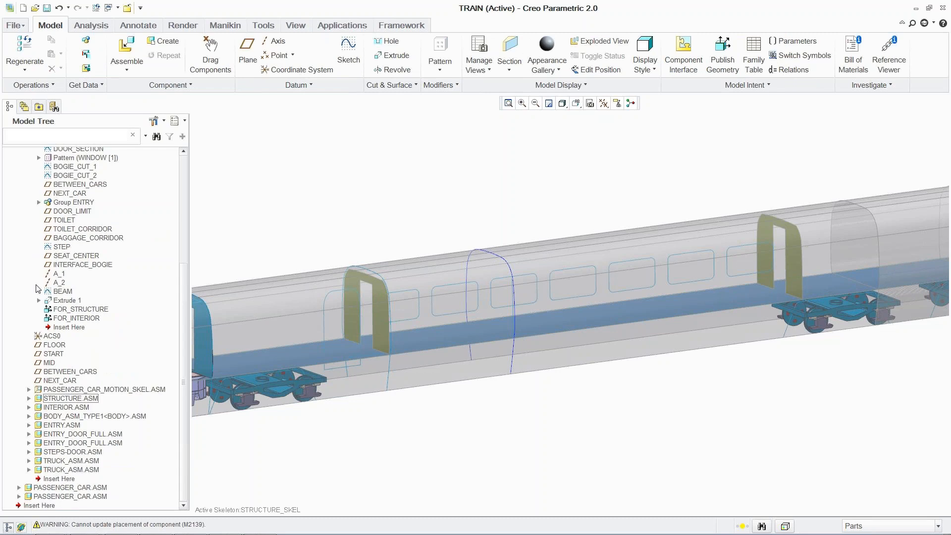
pyautogui.click(29, 407)
pyautogui.moveTo(180, 302); pyautogui.dragTo(184, 376)
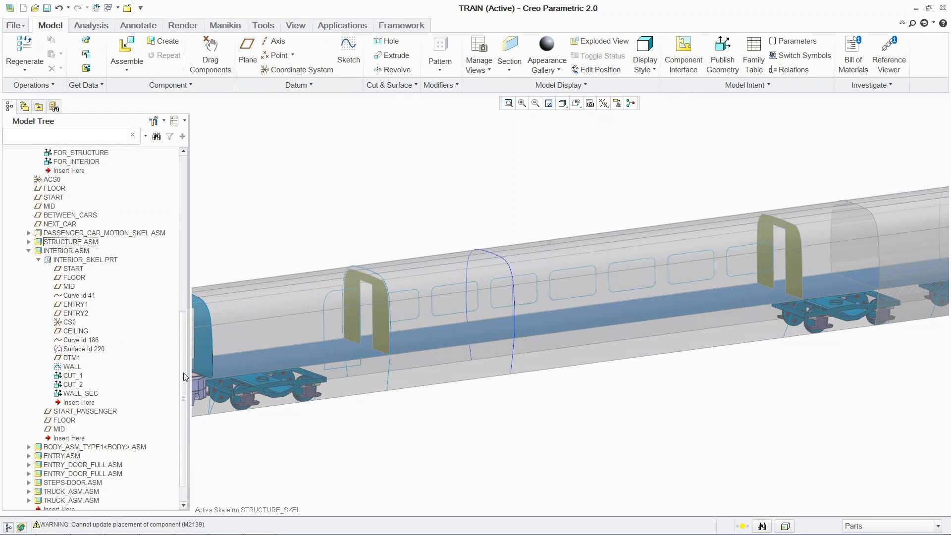
pyautogui.click(108, 261)
pyautogui.rightClick(108, 261)
pyautogui.click(130, 268)
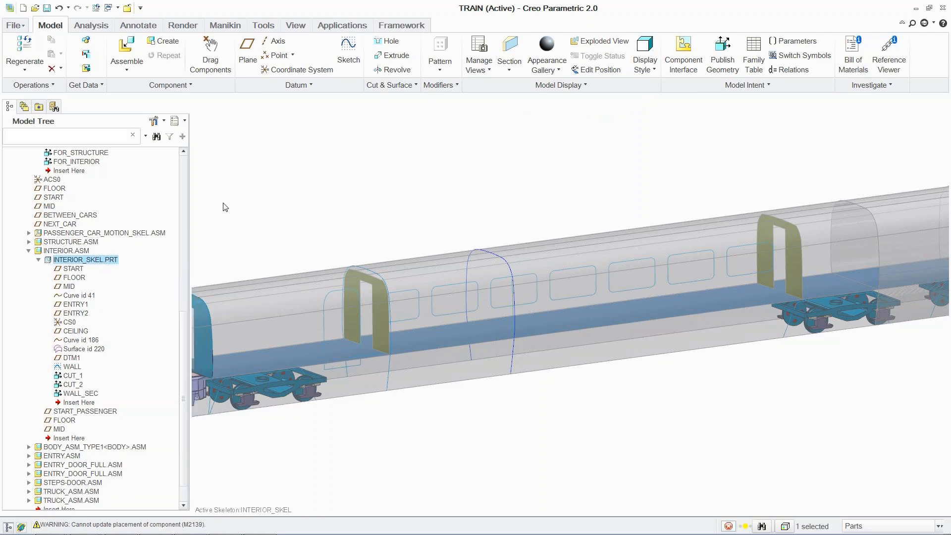
pyautogui.click(128, 56)
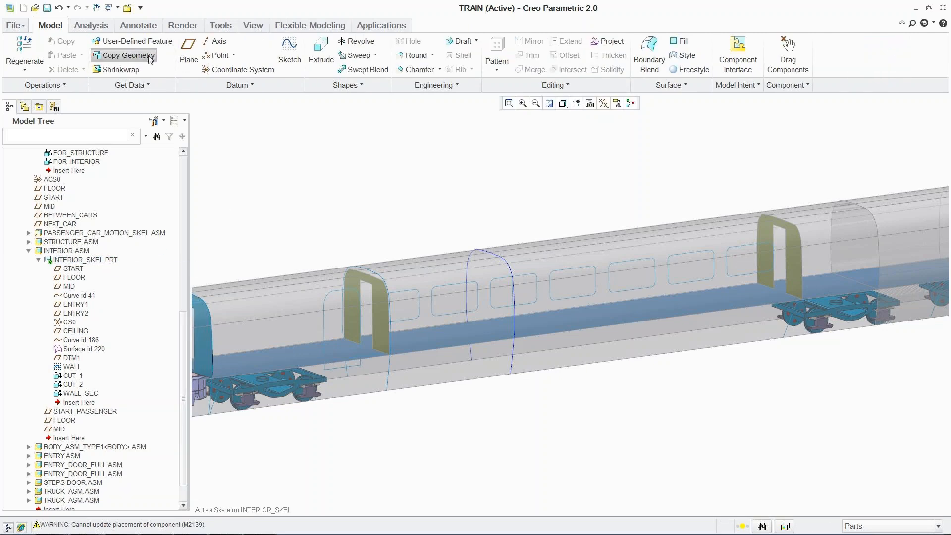
pyautogui.click(96, 162)
pyautogui.click(239, 56)
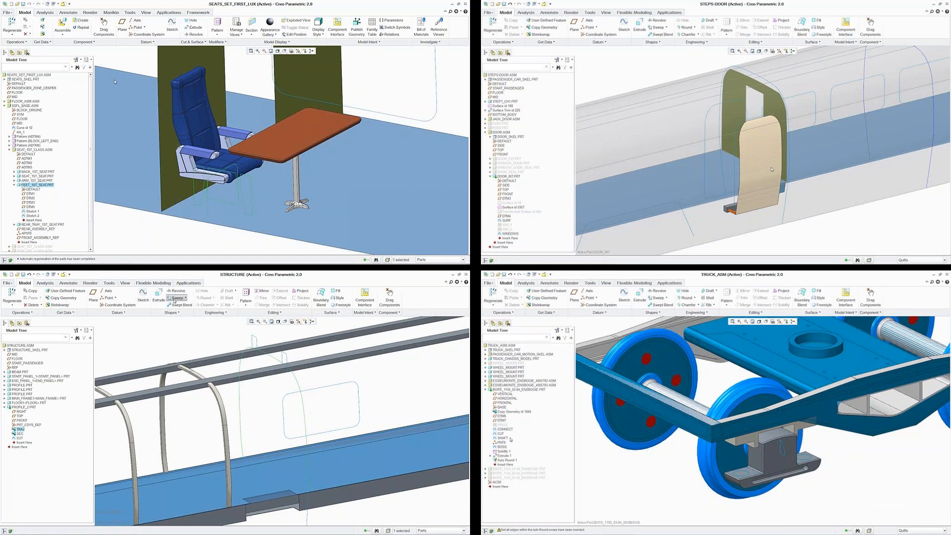
# - In the separate subassembly sessions, select the door quilt, start a Sweep for the structure profile, and select the truck's CONNECT sketch
pyautogui.click(771, 170)
pyautogui.click(174, 298)
pyautogui.click(505, 428)
# - Activate FEET_1ST_SEAT.PRT in the seat assembly and set up a thickened extrusion of Sketch 1, symmetric about its sketch plane
pyautogui.rightClick(115, 81)
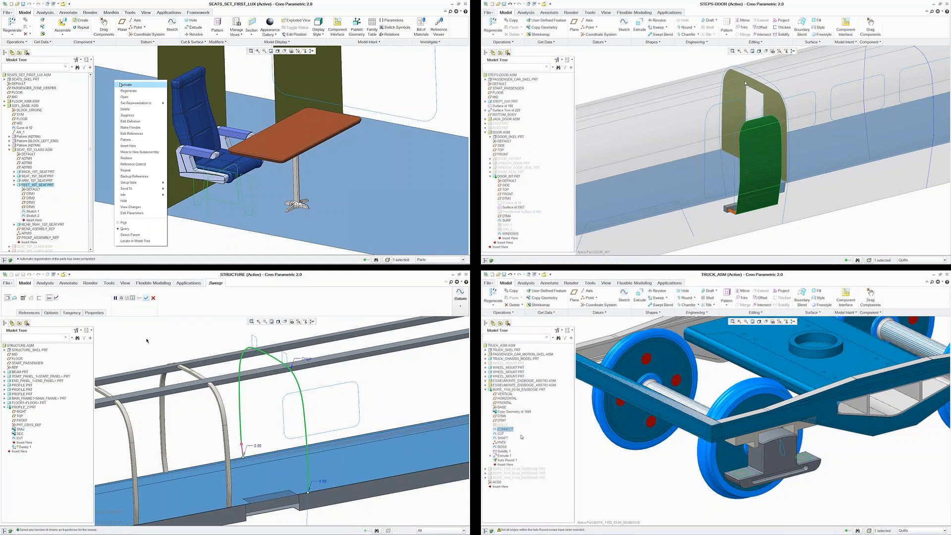
pyautogui.click(124, 85)
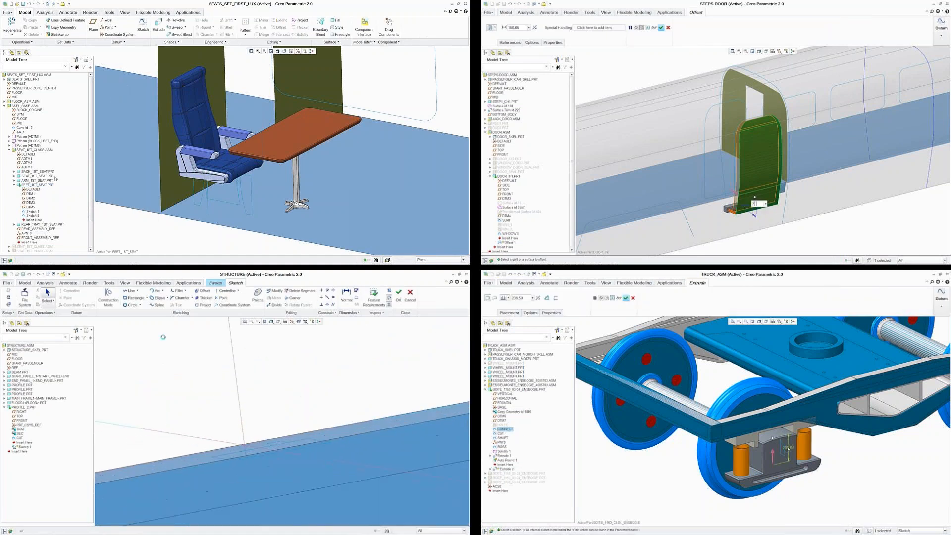
pyautogui.click(33, 211)
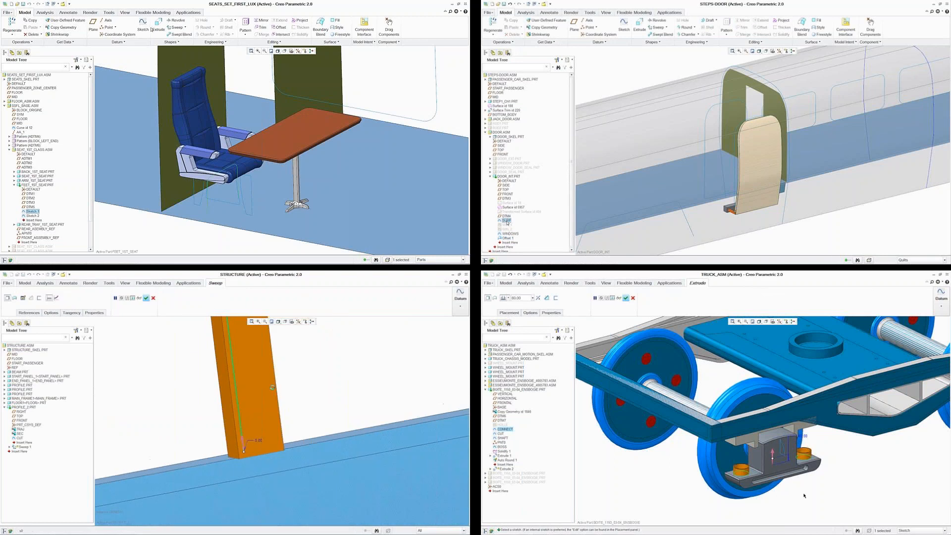
pyautogui.click(158, 28)
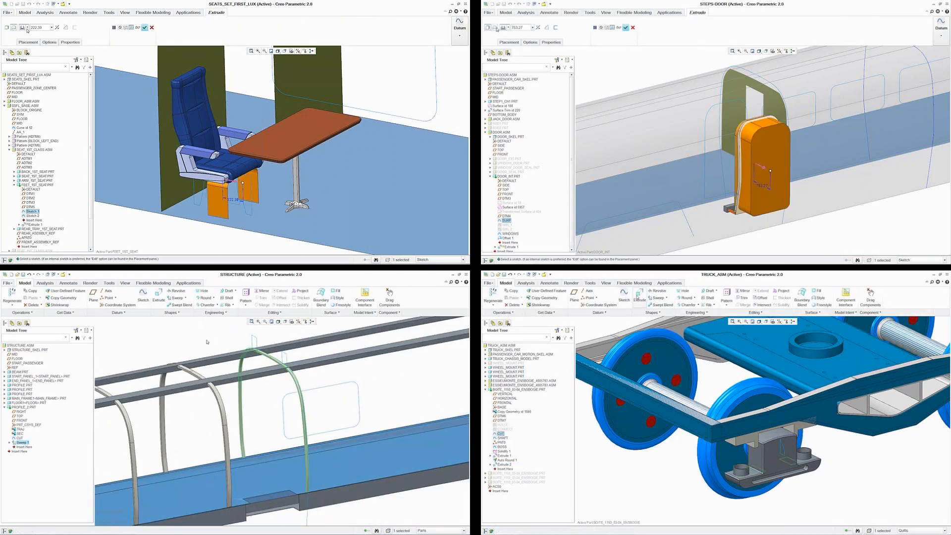
pyautogui.click(24, 27)
pyautogui.click(24, 42)
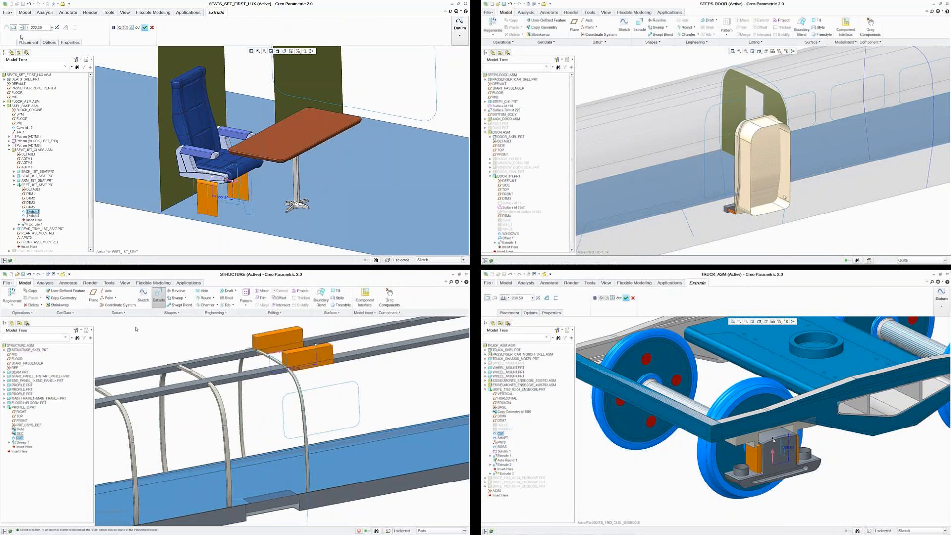
pyautogui.click(74, 27)
# - Make the structure profile's CUT extrusion a symmetric material removal, and start merging the two selected quilts in the door part
pyautogui.moveTo(772, 431); pyautogui.dragTo(773, 429)
pyautogui.click(27, 299)
pyautogui.keyDown('ctrl'); pyautogui.click(763, 191); pyautogui.keyUp('ctrl')
pyautogui.doubleClick(47, 27)
pyautogui.rightClick(823, 441)
pyautogui.click(23, 312)
pyautogui.click(67, 298)
pyautogui.click(738, 35)
# - Set the seat feet extrusion's depth to 500 and complete the merge of the door quilts
pyautogui.write('5')
pyautogui.click(836, 473)
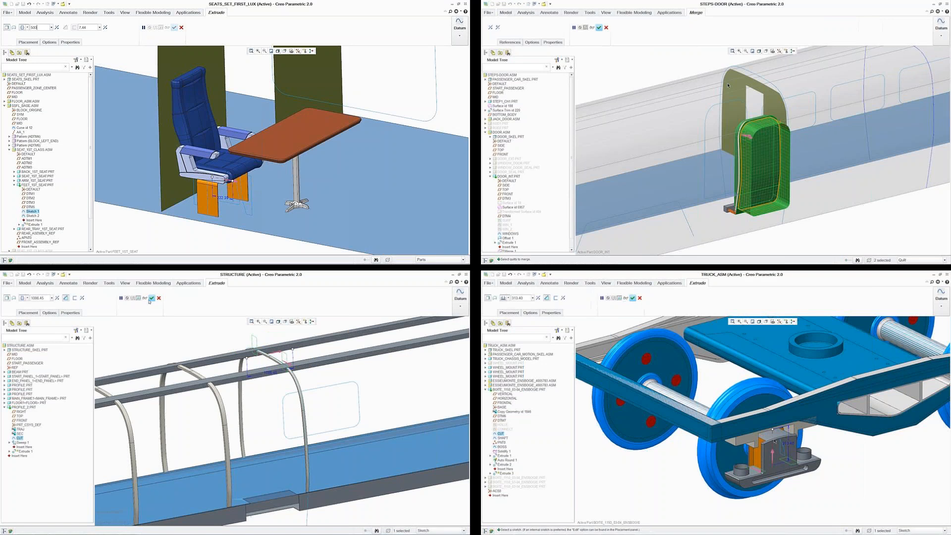
pyautogui.write('00')
pyautogui.press('Return')
pyautogui.rightClick(773, 431)
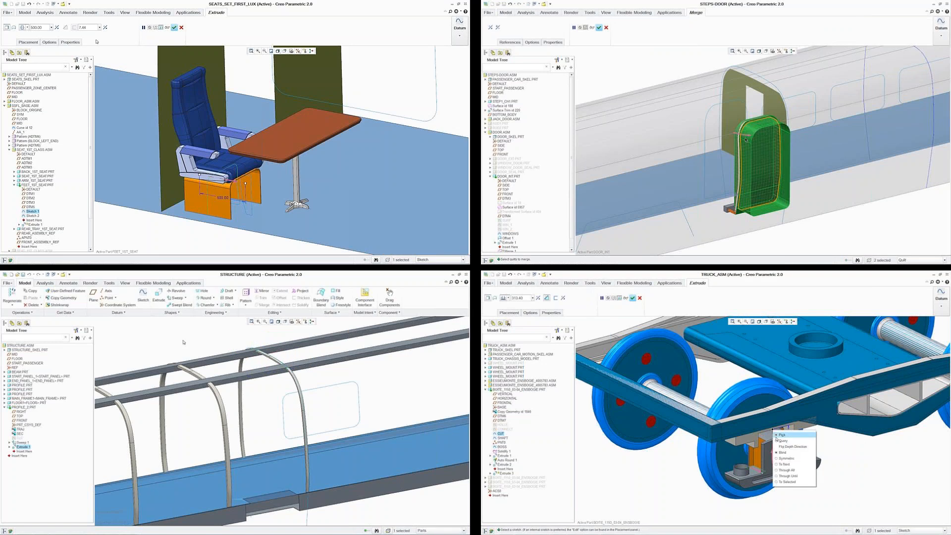
pyautogui.click(599, 27)
# - Set the seat feet extrusion's thickness to 20, and finish the truck's CUT extrusion with Through All depth
pyautogui.doubleClick(82, 27)
pyautogui.write('2')
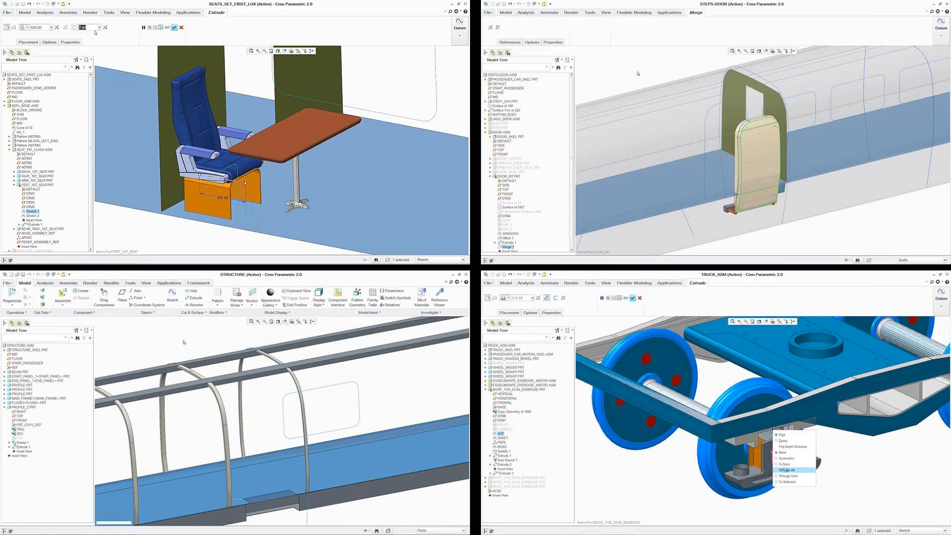
pyautogui.click(786, 470)
pyautogui.click(764, 199)
pyautogui.write('0')
pyautogui.middleClick(844, 452)
pyautogui.press('Return')
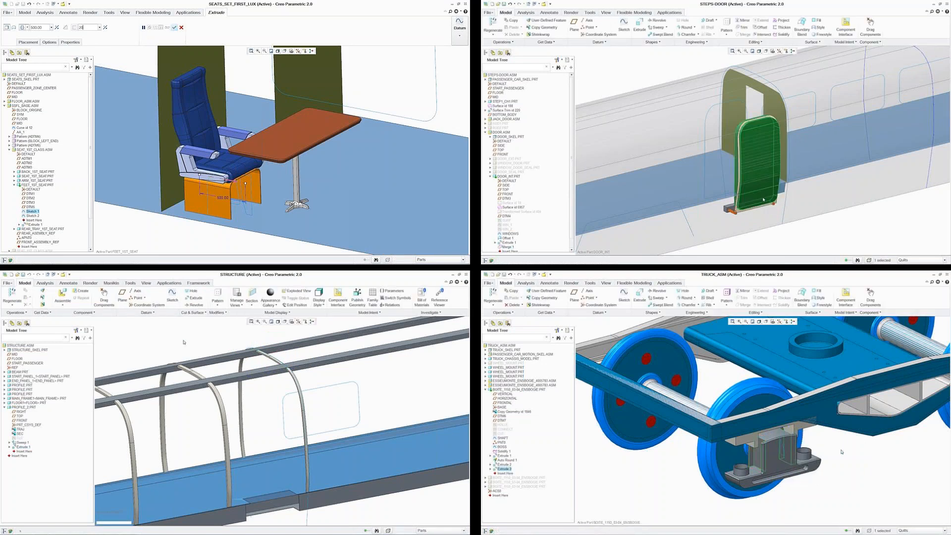
# - Start extruding the truck's SHAFT sketch and merge the next pair of quilts in the door part
pyautogui.click(501, 439)
pyautogui.keyDown('ctrl'); pyautogui.click(741, 212); pyautogui.keyUp('ctrl')
pyautogui.middleClick(143, 62)
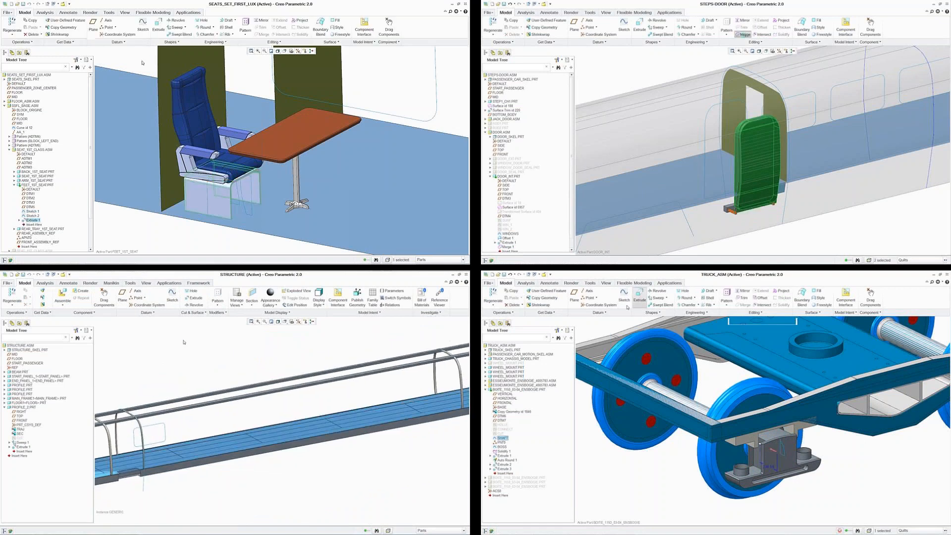
pyautogui.click(745, 34)
pyautogui.click(639, 298)
pyautogui.click(508, 299)
pyautogui.click(34, 216)
pyautogui.rightClick(167, 353)
pyautogui.click(599, 28)
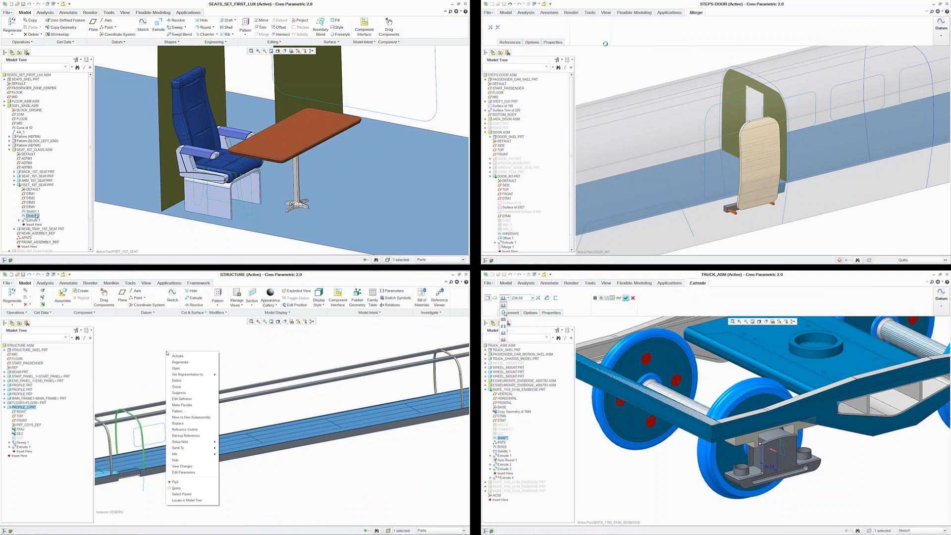
# - Start a Direction pattern of PROFILE_2.PRT in the structure assembly, and solidify the merged quilt in the door part
pyautogui.click(182, 399)
pyautogui.click(503, 312)
pyautogui.click(157, 26)
pyautogui.click(783, 35)
pyautogui.click(20, 298)
pyautogui.click(587, 28)
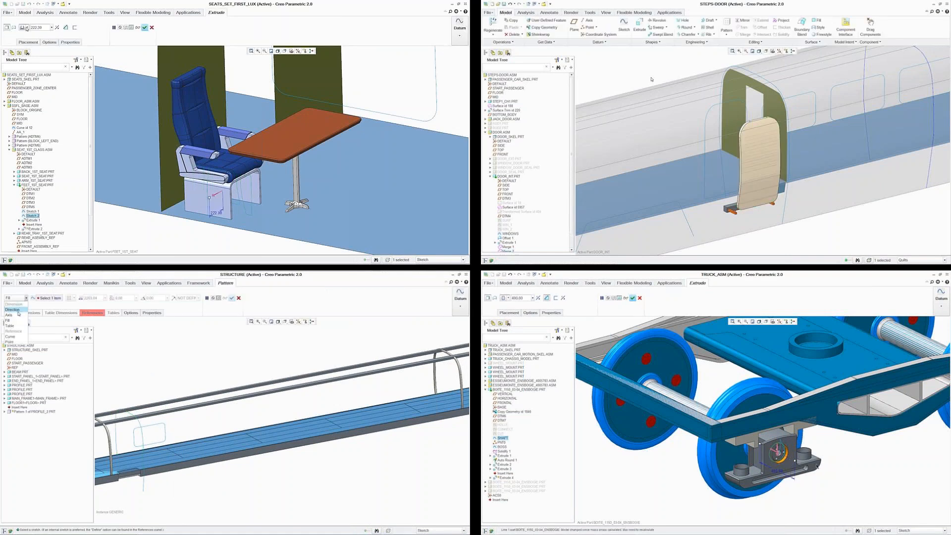
pyautogui.click(26, 28)
pyautogui.click(18, 310)
# - Cut the WINDOWS sketch out of the door, and make the seat feet's Sketch 2 extrusion a symmetric material removal
pyautogui.click(510, 233)
pyautogui.middleClick(639, 488)
pyautogui.click(26, 363)
pyautogui.click(23, 44)
pyautogui.click(639, 24)
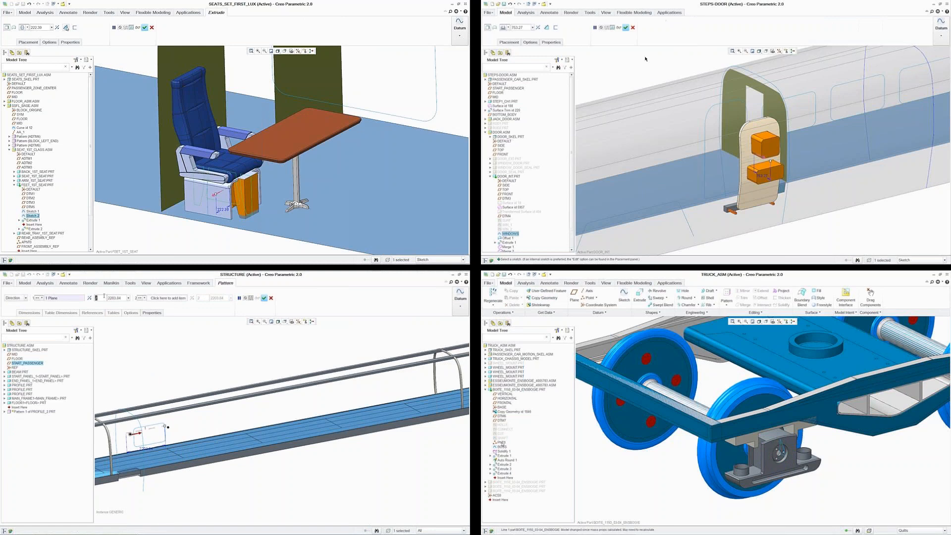
pyautogui.click(503, 447)
pyautogui.click(547, 27)
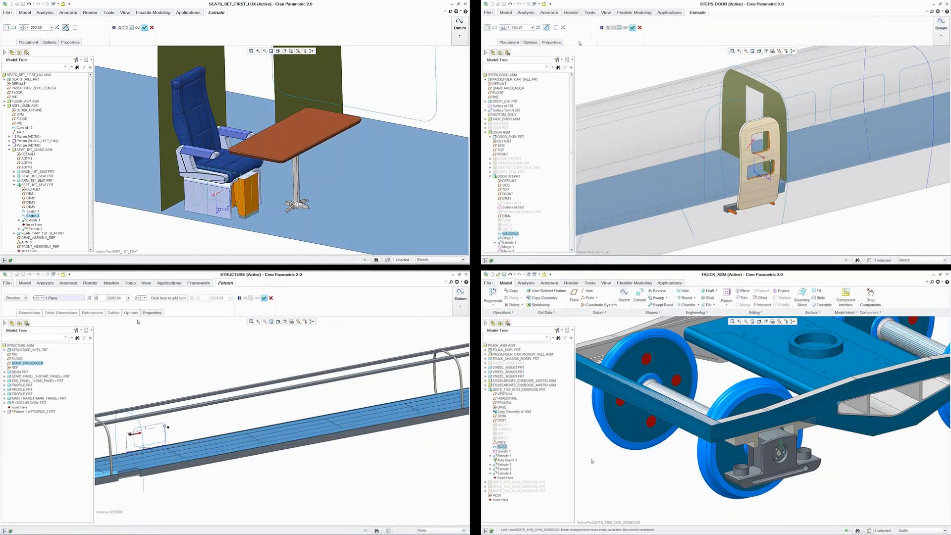
pyautogui.click(632, 27)
pyautogui.click(66, 27)
# - Set the PROFILE_2.PRT pattern spacing to 2286, and widen the Sketch 2 cut through both seat feet to about 960
pyautogui.doubleClick(119, 297)
pyautogui.click(654, 72)
pyautogui.write('2286')
pyautogui.moveTo(216, 194); pyautogui.dragTo(197, 223)
pyautogui.click(782, 436)
pyautogui.click(686, 27)
pyautogui.press('Return')
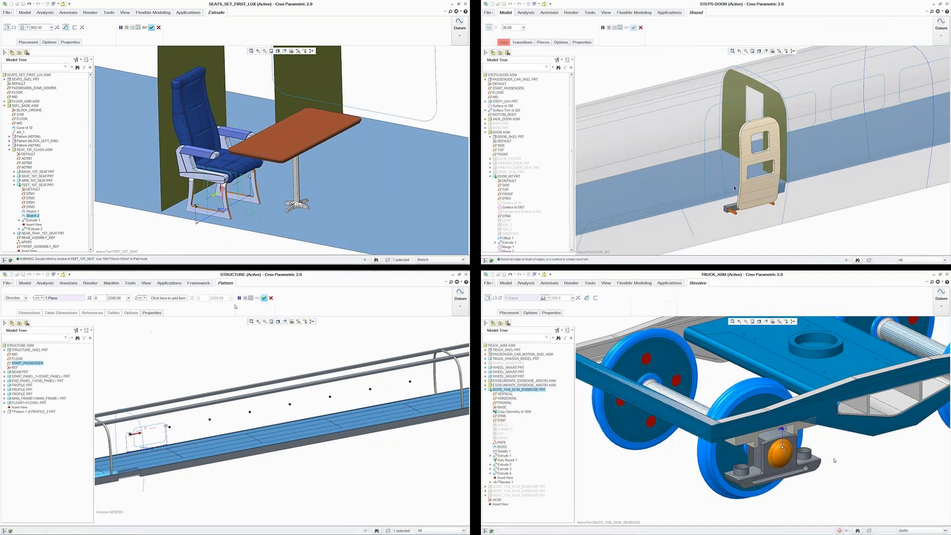
pyautogui.click(748, 186)
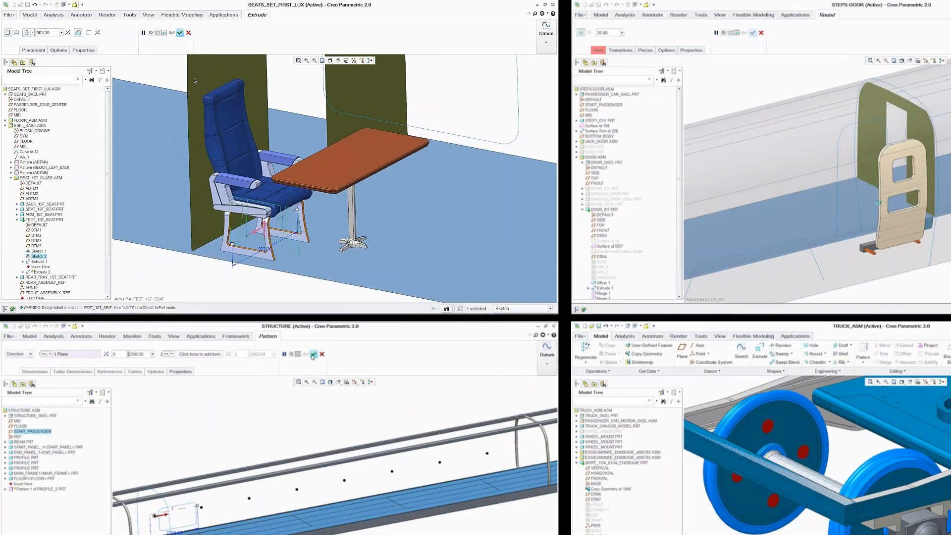
pyautogui.middleClick(252, 308)
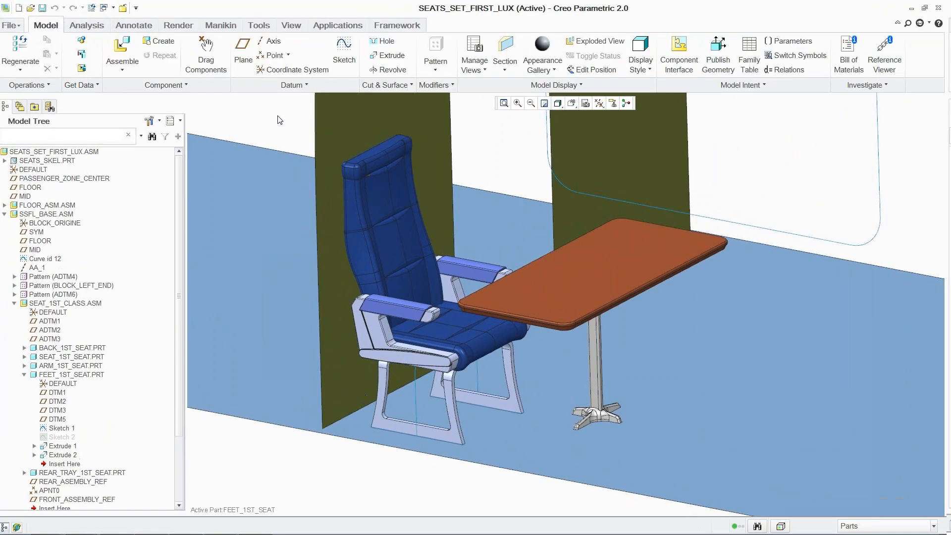
# - Update SEATS_SET_FIRST_LUX.ASM to bring in the latest versions of its components
pyautogui.hotkey('ctrl', 'd')
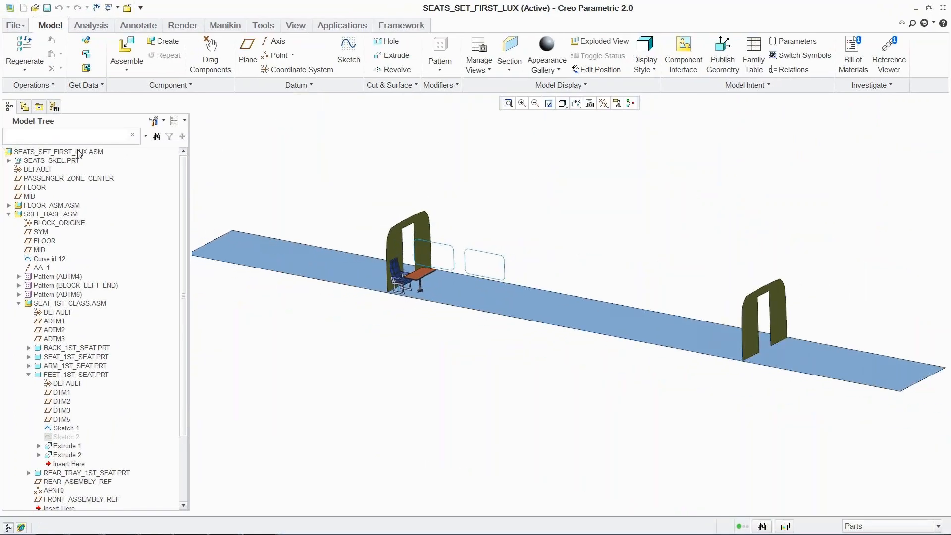
pyautogui.click(92, 152)
pyautogui.rightClick(92, 153)
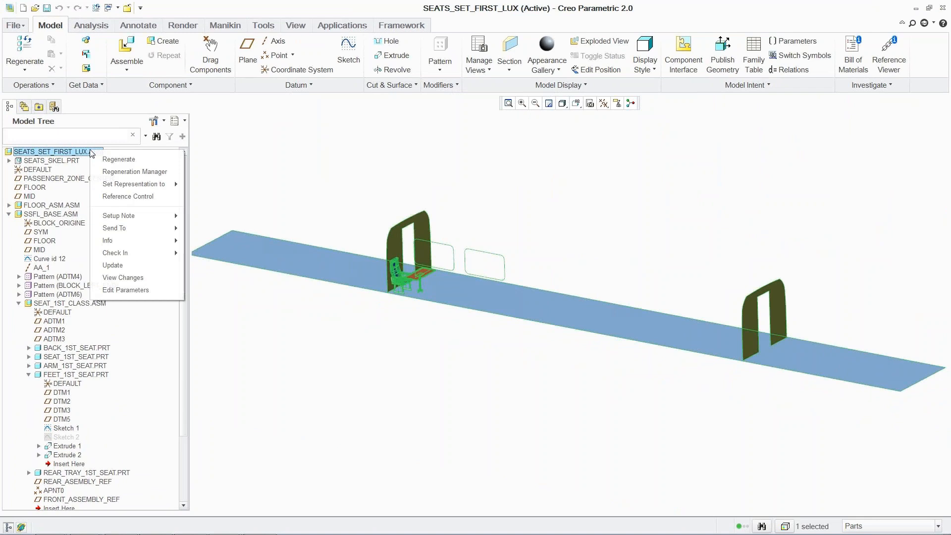
pyautogui.click(129, 266)
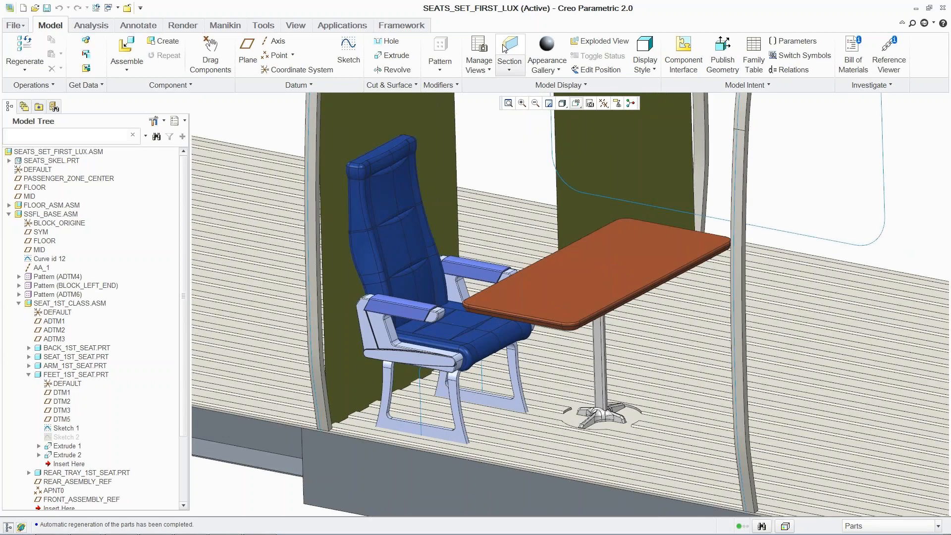
# - Create a planar section parallel to ADTM3 and offset it to cut through the near seat leg down to the floor
pyautogui.click(502, 43)
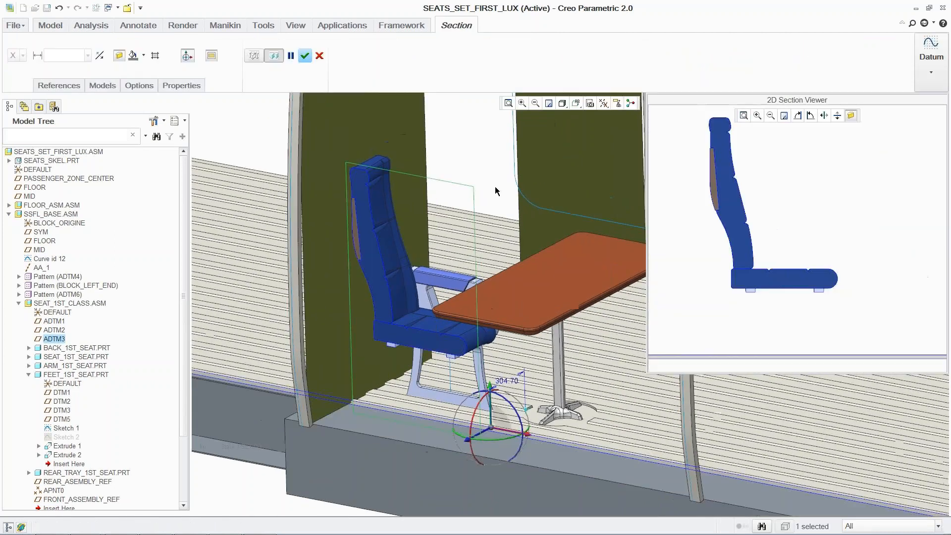
pyautogui.moveTo(468, 441); pyautogui.dragTo(443, 459)
pyautogui.scroll(5, 443, 459)
pyautogui.scroll(1, 443, 460)
pyautogui.scroll(5, 782, 366)
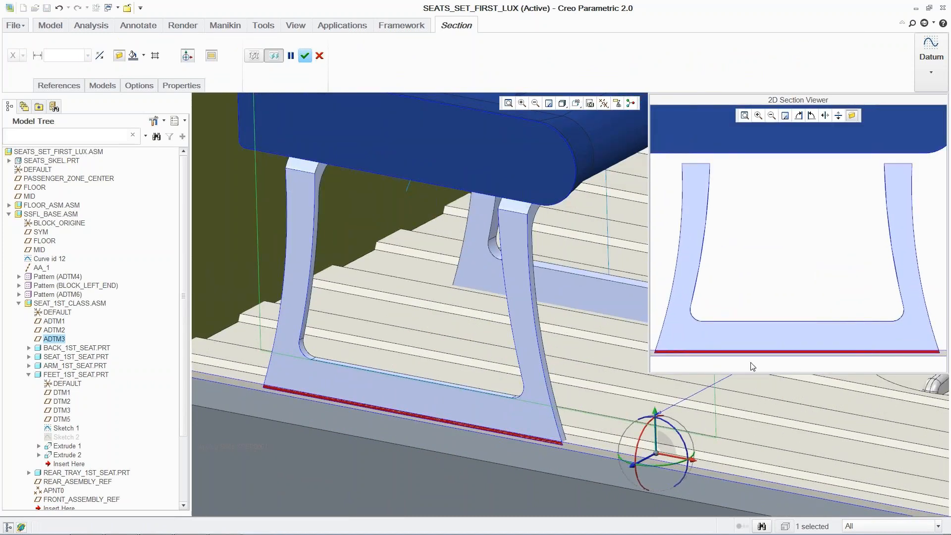
pyautogui.click(305, 56)
# - Measure the distance from the floor's upper surface to the upper edge of the seat feet and copy the value
pyautogui.click(92, 26)
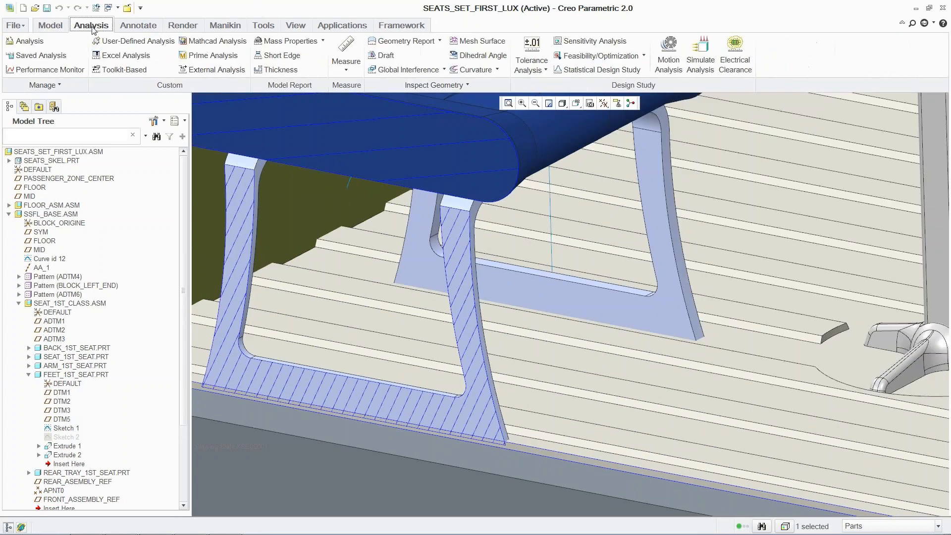
pyautogui.click(347, 53)
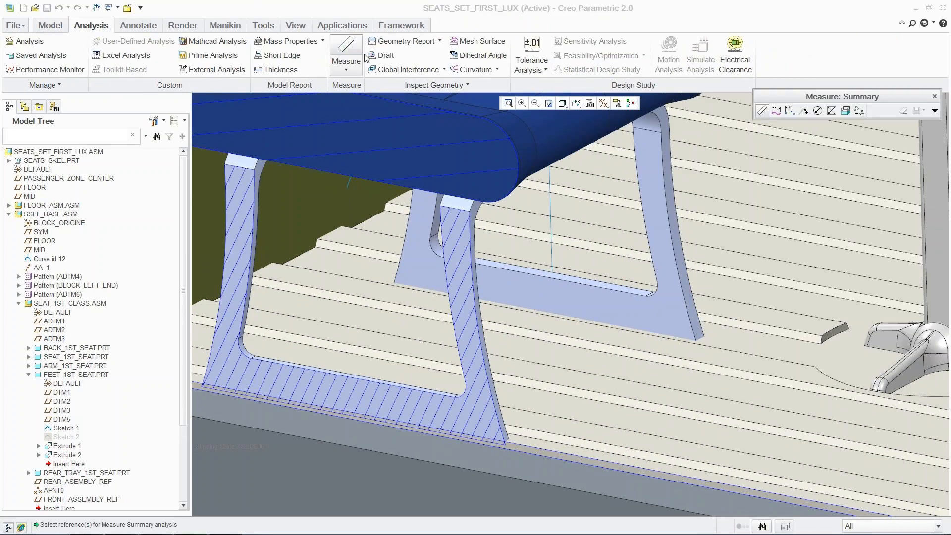
pyautogui.click(790, 110)
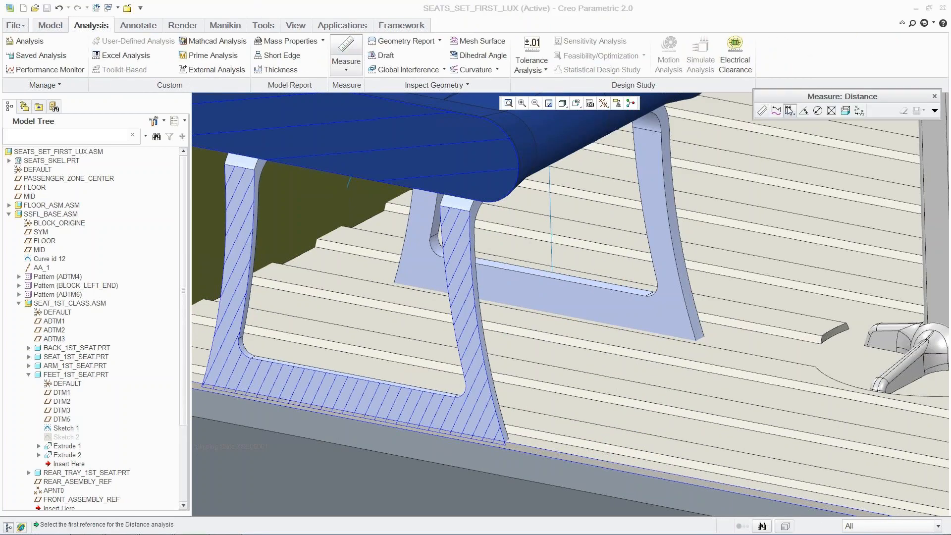
pyautogui.click(534, 346)
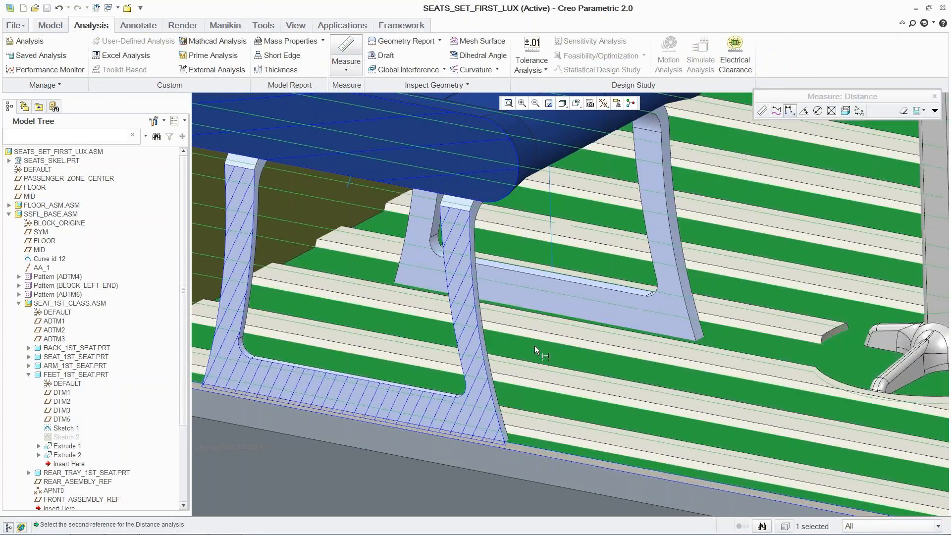
pyautogui.click(413, 137)
pyautogui.rightClick(619, 164)
pyautogui.hotkey('ctrl', 'c')
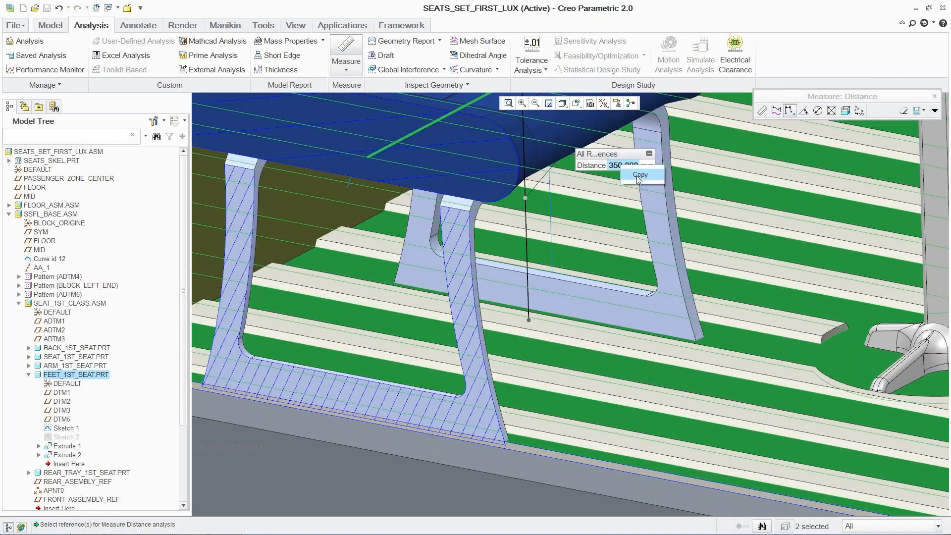
pyautogui.click(934, 96)
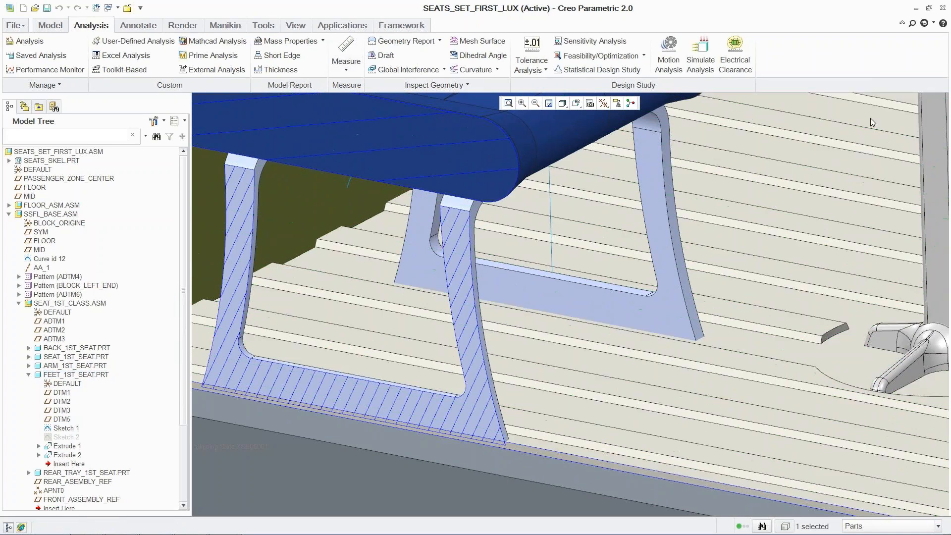
# - Activate FEET_1ST_SEAT.PRT and set Sketch 1's vertical height dimension to the copied value of 350
pyautogui.click(51, 25)
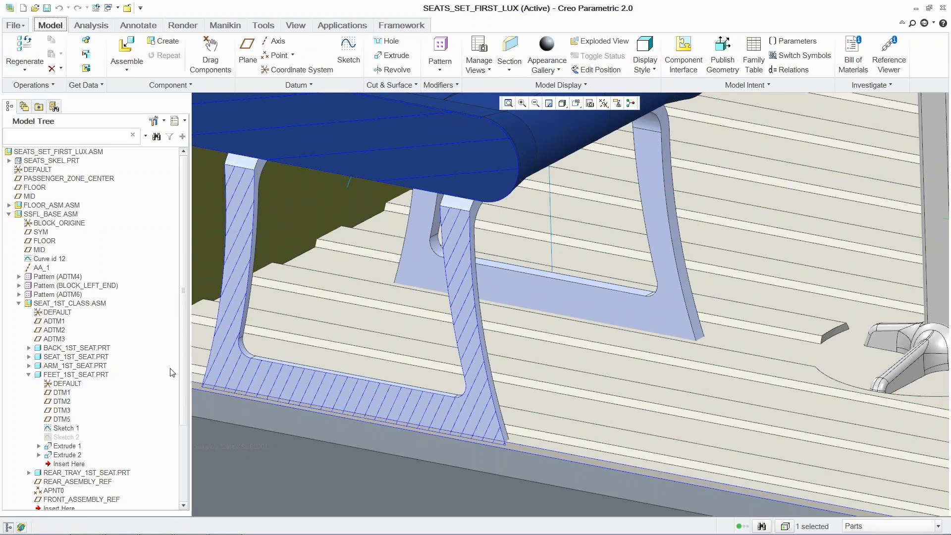
pyautogui.click(94, 375)
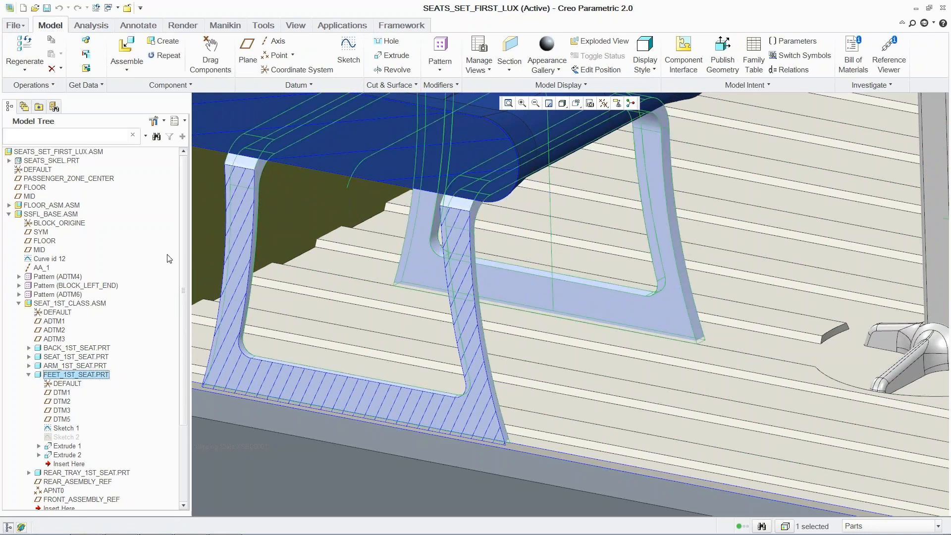
pyautogui.rightClick(206, 131)
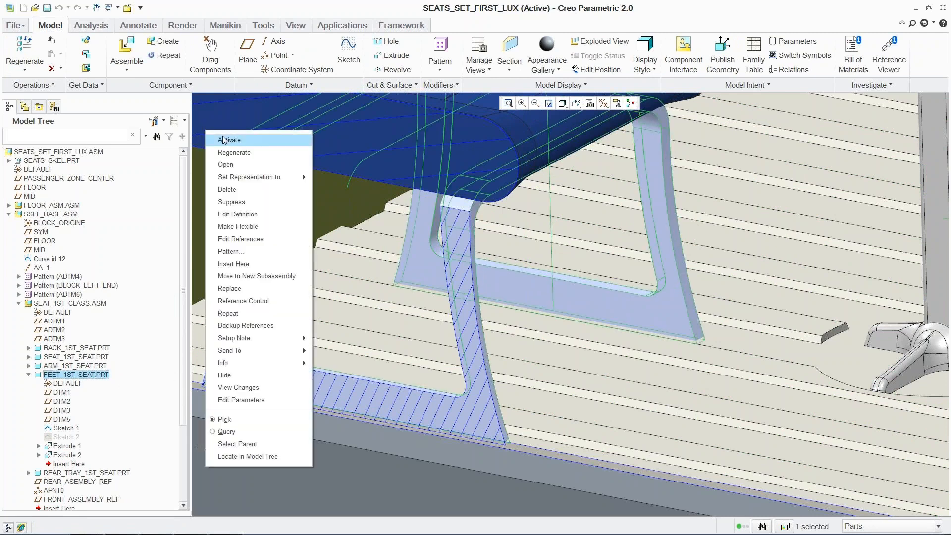
pyautogui.click(221, 139)
pyautogui.rightClick(94, 428)
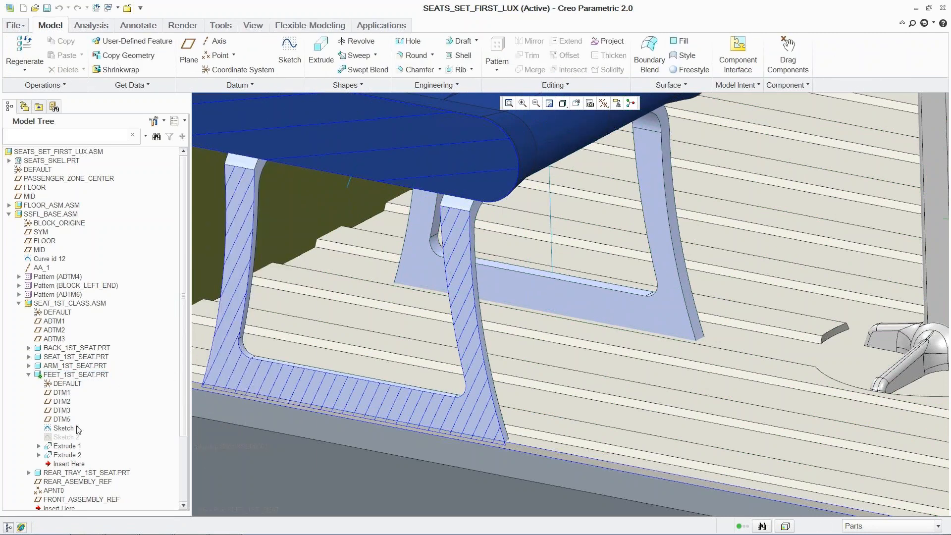
pyautogui.click(94, 296)
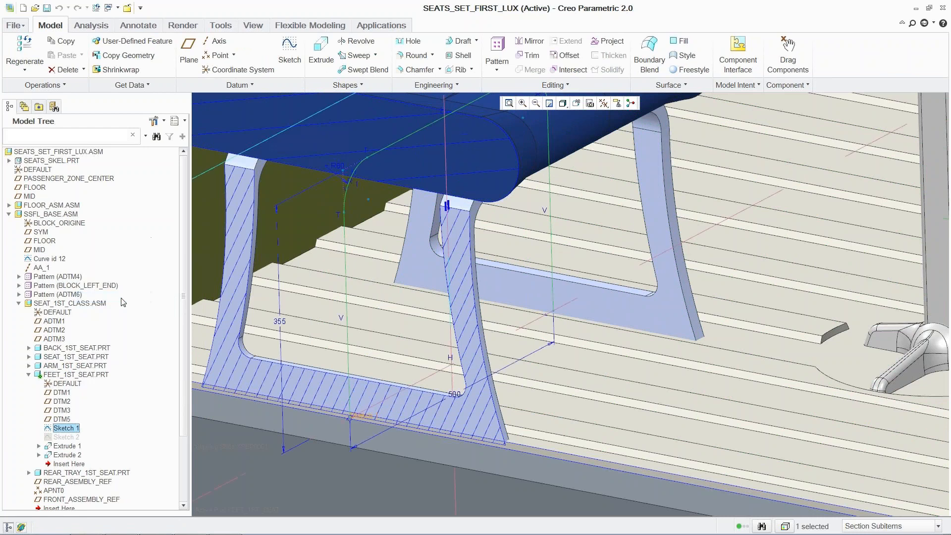
pyautogui.doubleClick(282, 320)
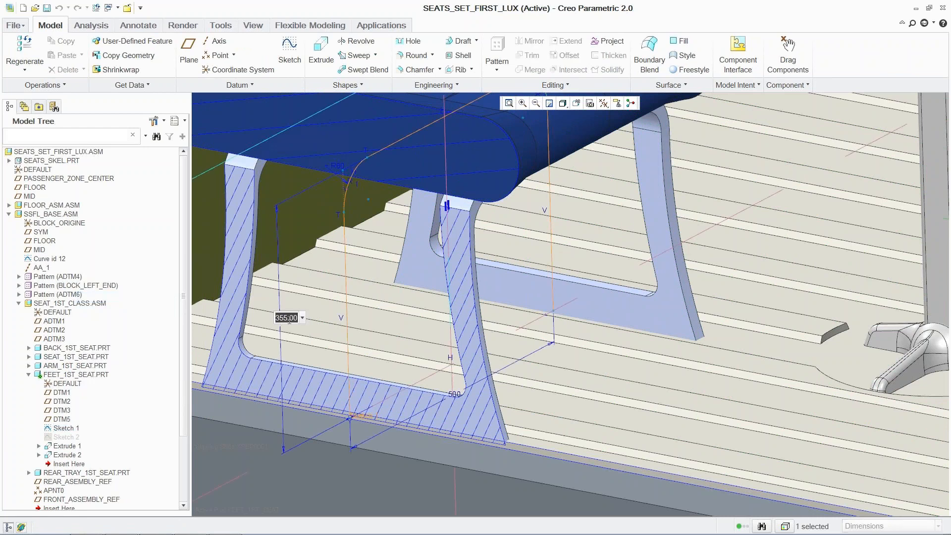
pyautogui.rightClick(286, 318)
pyautogui.click(309, 373)
pyautogui.press('Return')
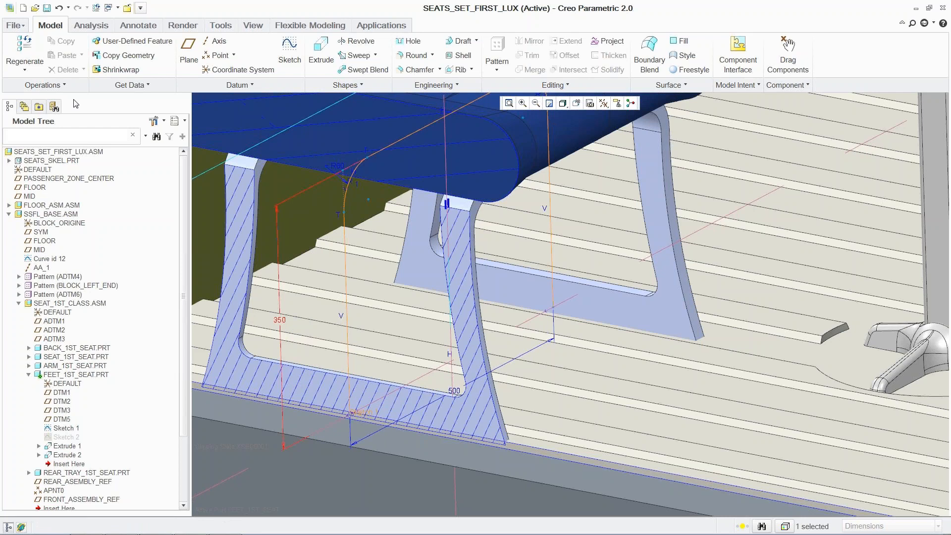
# - Regenerate the seat feet part, reactivate SEATS_SET_FIRST_LUX.ASM and return the whole car to the default orientation
pyautogui.click(23, 46)
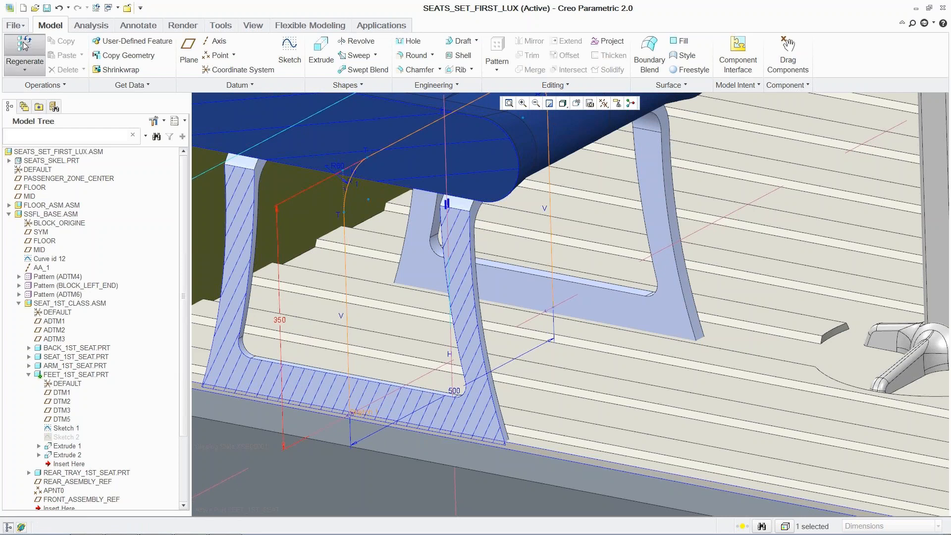
pyautogui.hotkey('ctrl', 'a')
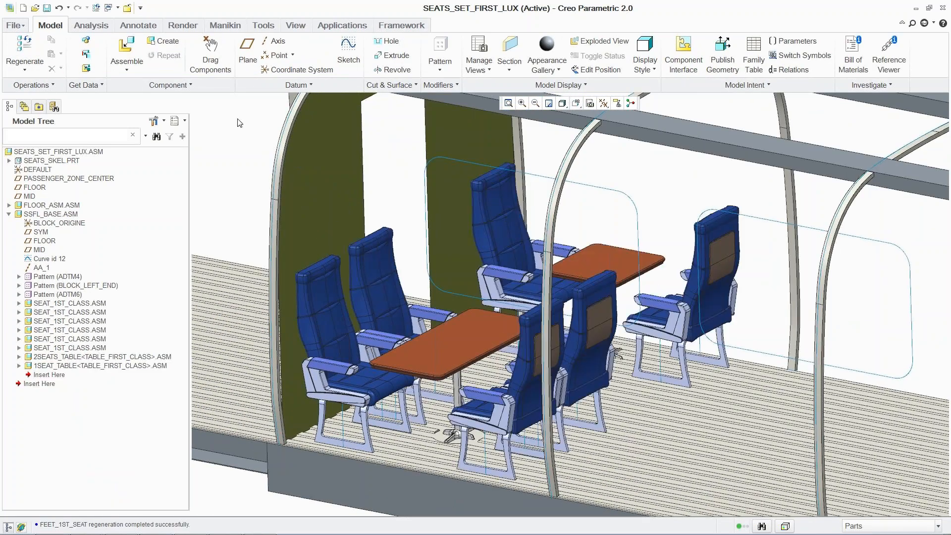
pyautogui.press('d')
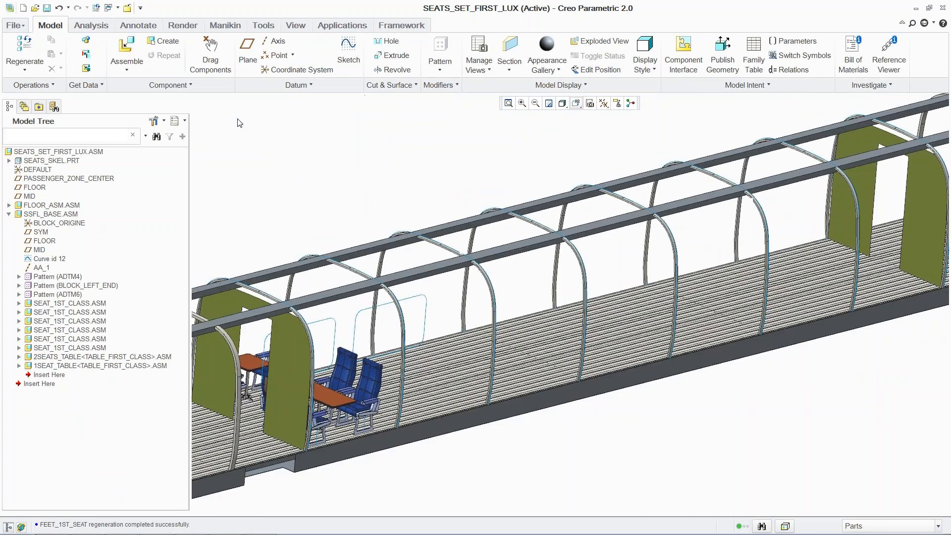
# - Start a direction pattern of SSFL_BASE.ASM using the PASSENGER_ZONE_CENTER plane as the first direction reference
pyautogui.click(62, 214)
pyautogui.rightClick(220, 151)
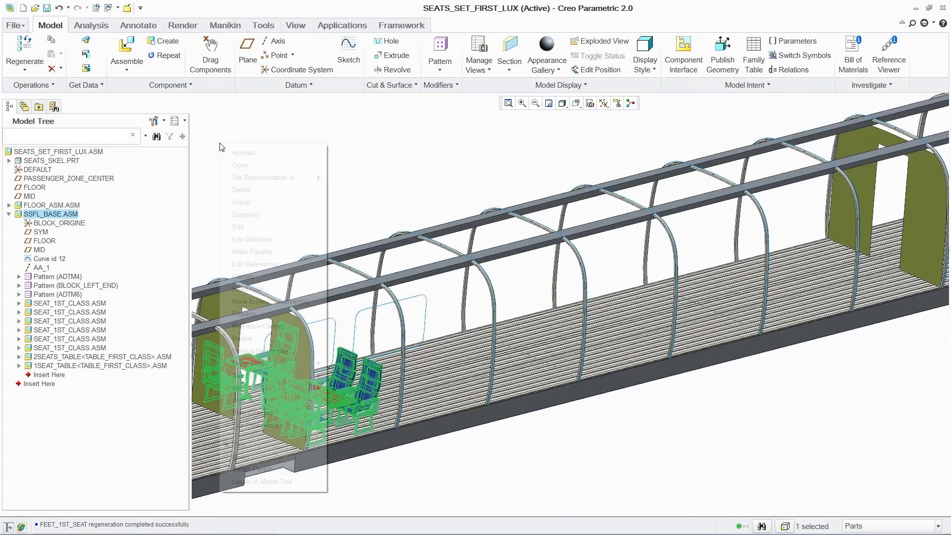
pyautogui.click(264, 277)
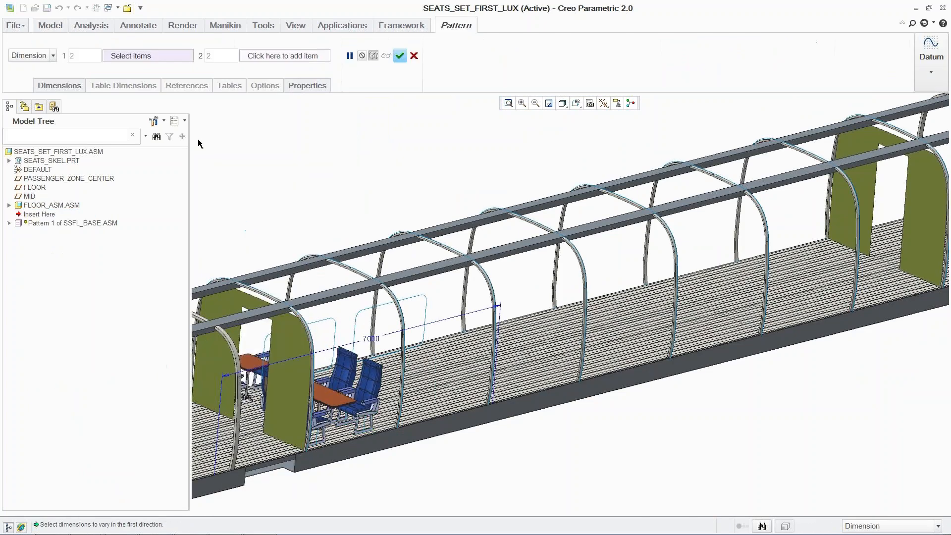
pyautogui.click(49, 55)
pyautogui.click(41, 79)
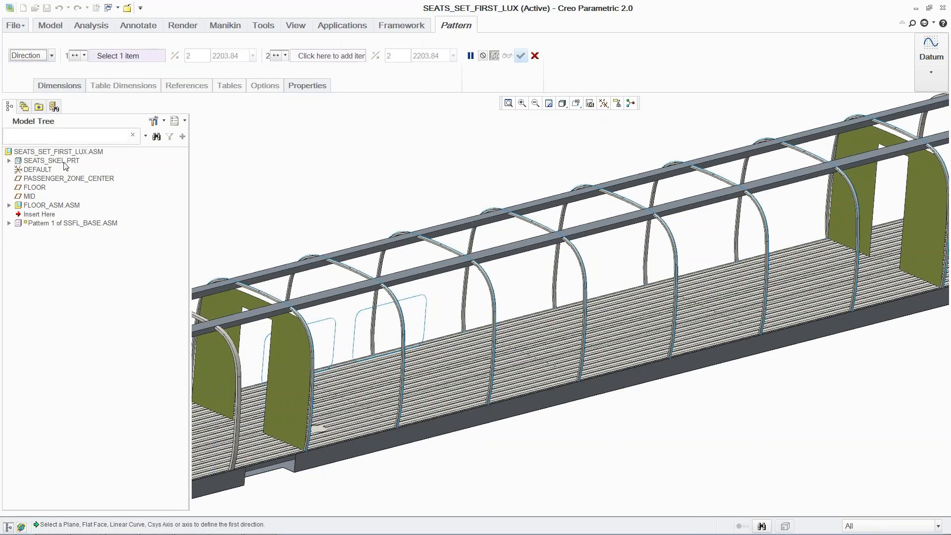
pyautogui.click(71, 179)
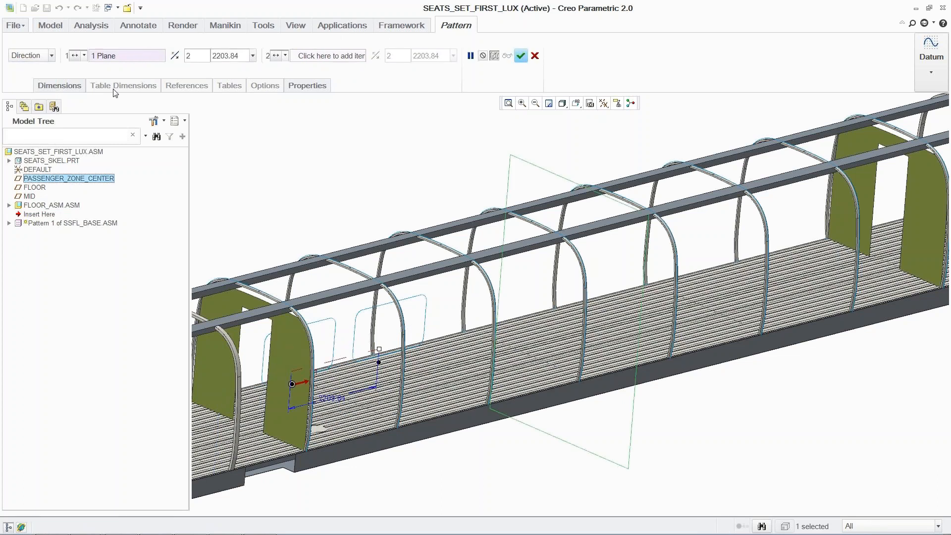
# - Set the SSFL_BASE.ASM pattern to 8 members spaced 2000 apart and complete it
pyautogui.click(194, 57)
pyautogui.doubleClick(193, 56)
pyautogui.write('8')
pyautogui.press('Tab')
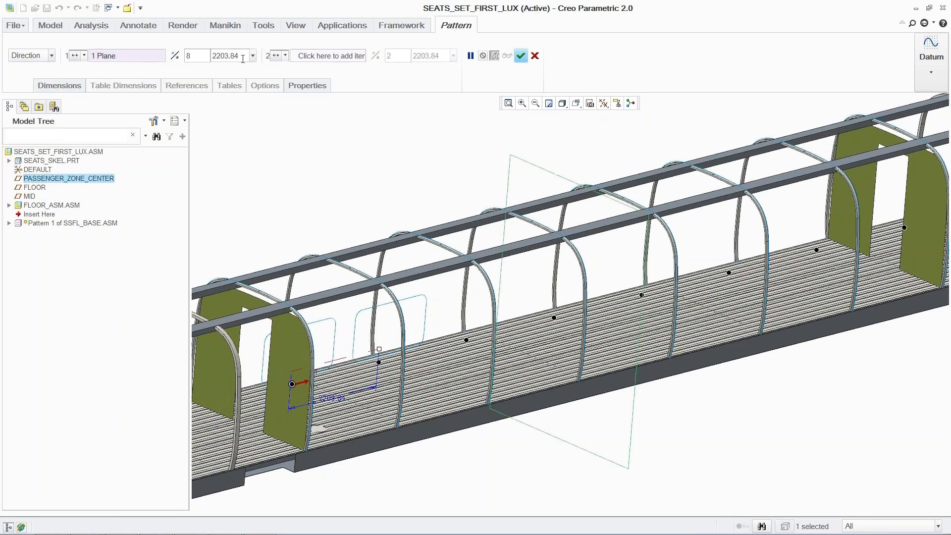
pyautogui.write('2000')
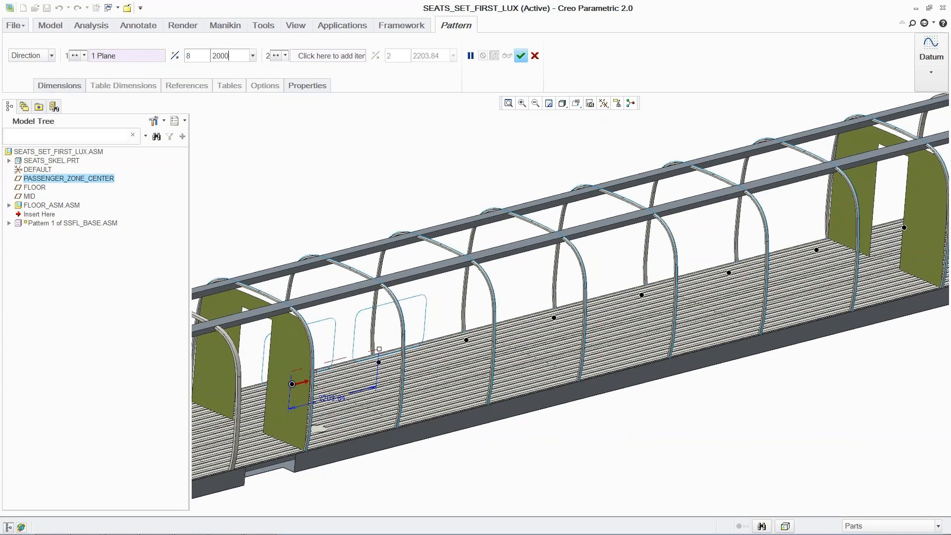
pyautogui.press('Return')
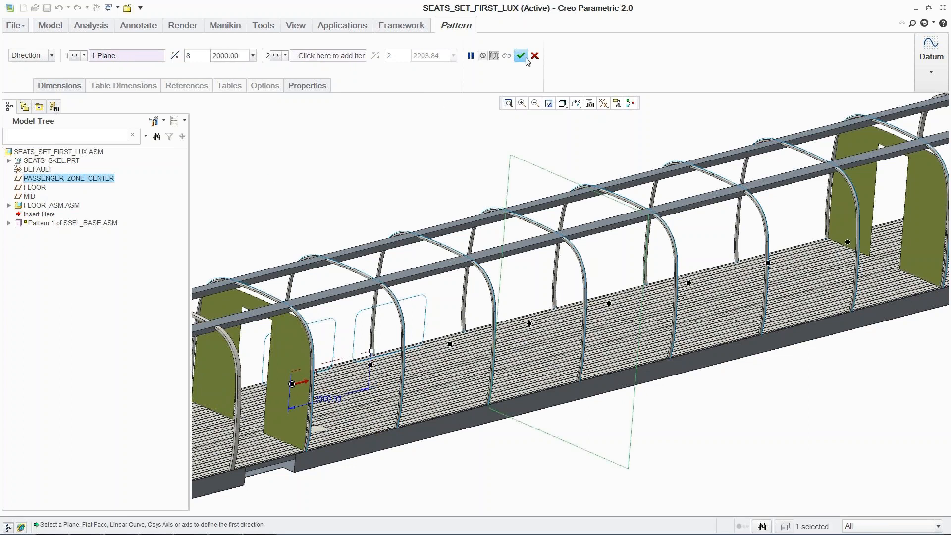
pyautogui.click(521, 56)
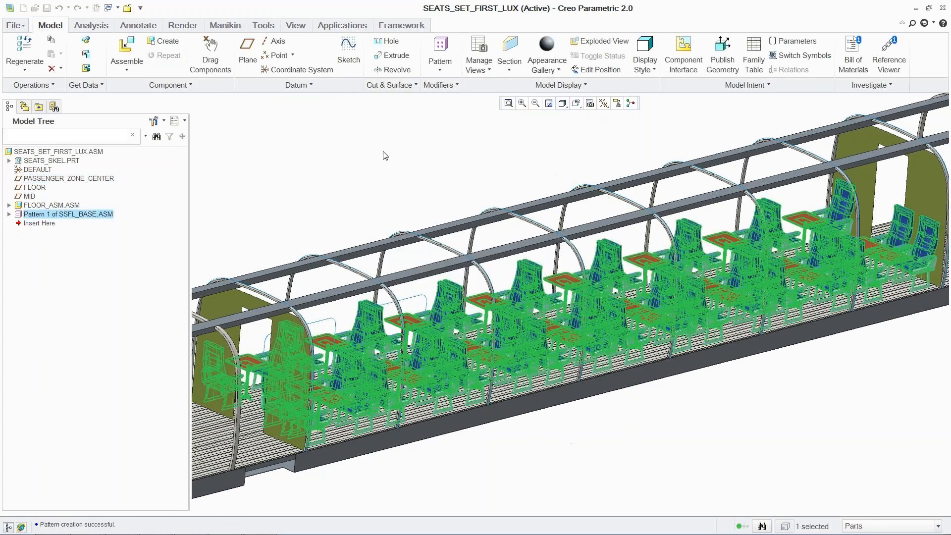
# - Check in SEATS_SET_FIRST_LUX.ASM with the automatic option
pyautogui.click(82, 151)
pyautogui.rightClick(83, 152)
pyautogui.moveTo(165, 253)
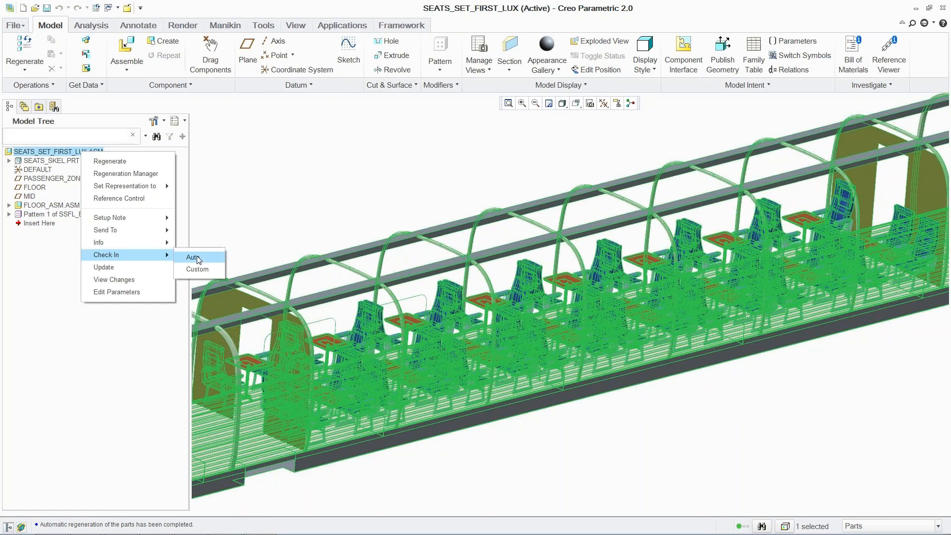
pyautogui.click(197, 258)
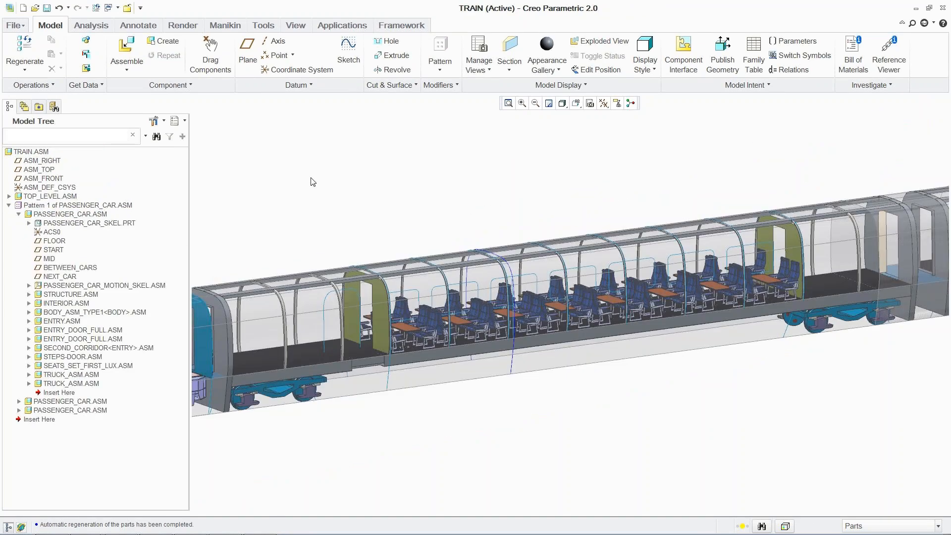
# - Regenerate TRAIN.ASM to update the passenger car with its body, door and seat subassemblies
pyautogui.click(20, 47)
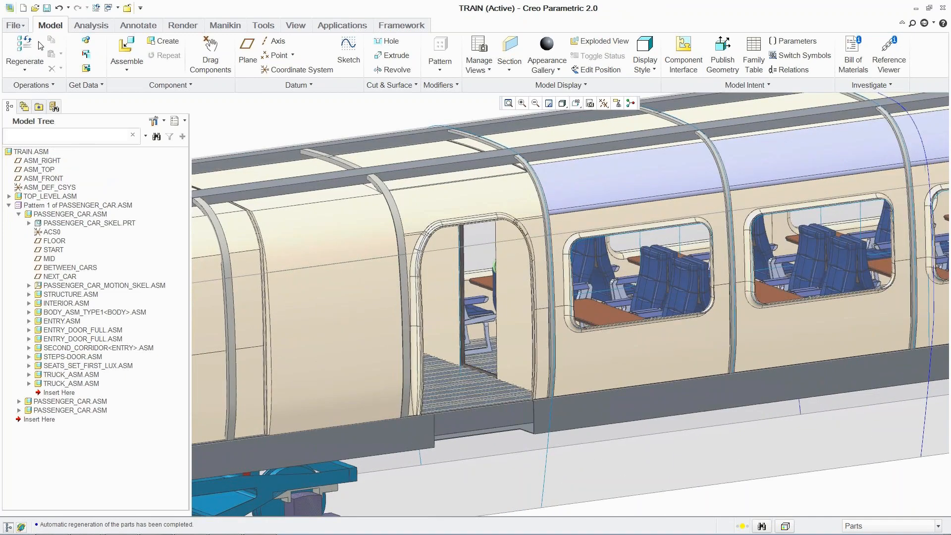
pyautogui.click(22, 44)
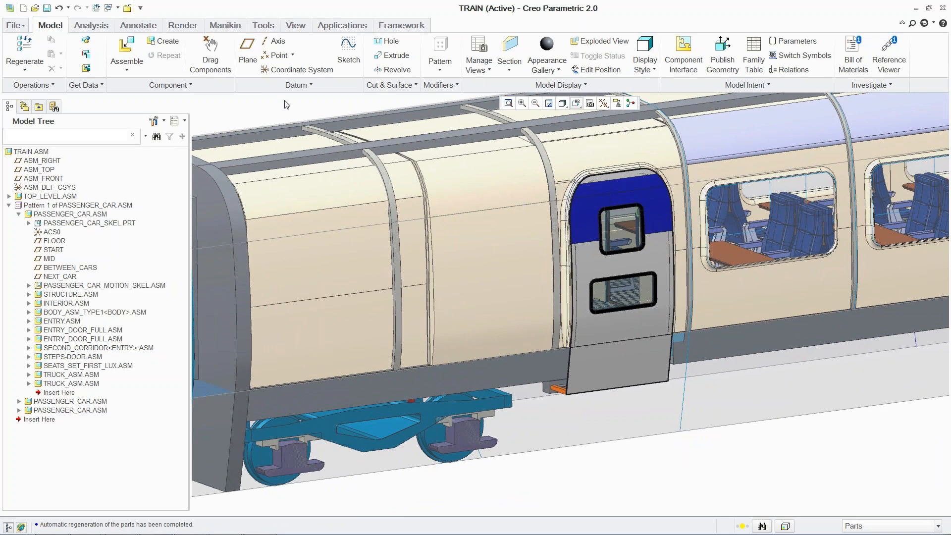
pyautogui.scroll(-5, 807, 478)
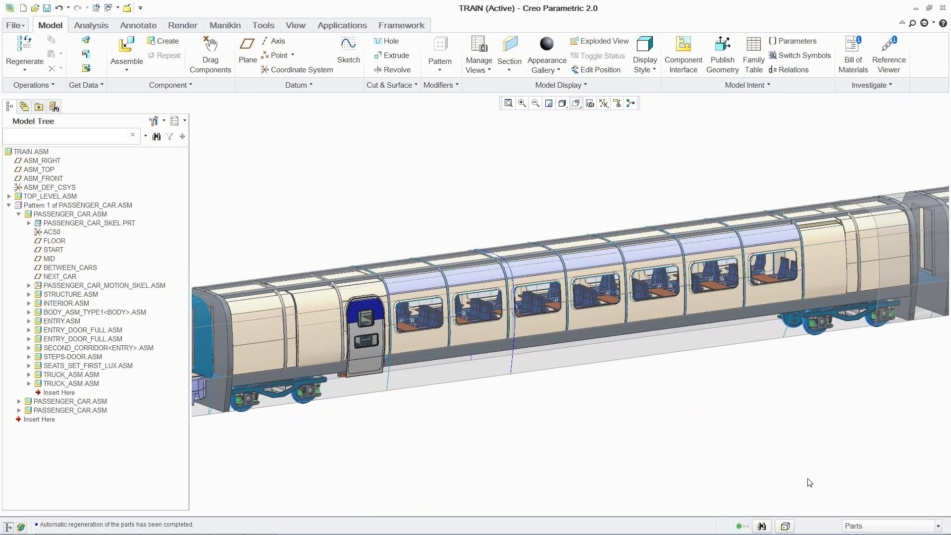